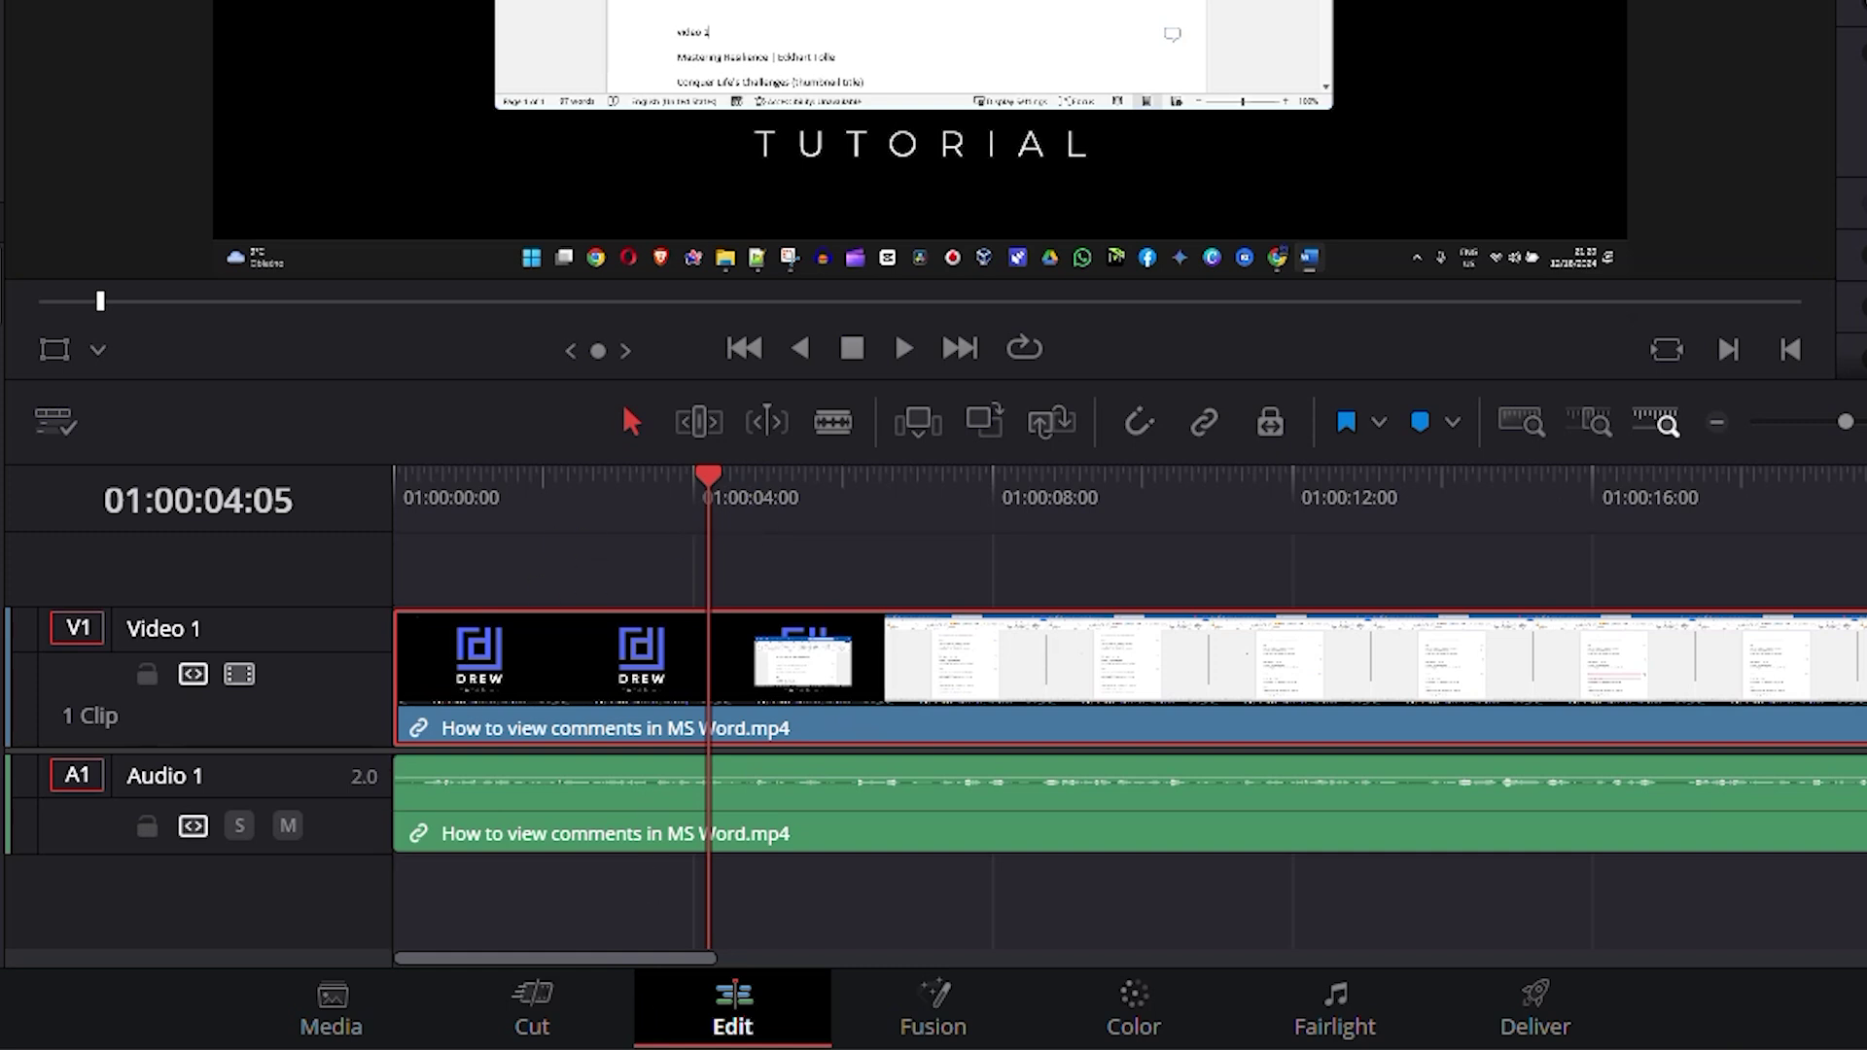
# Switch to the Cut page to see the MS Word tutorial clip on its timeline
pyautogui.click(531, 1016)
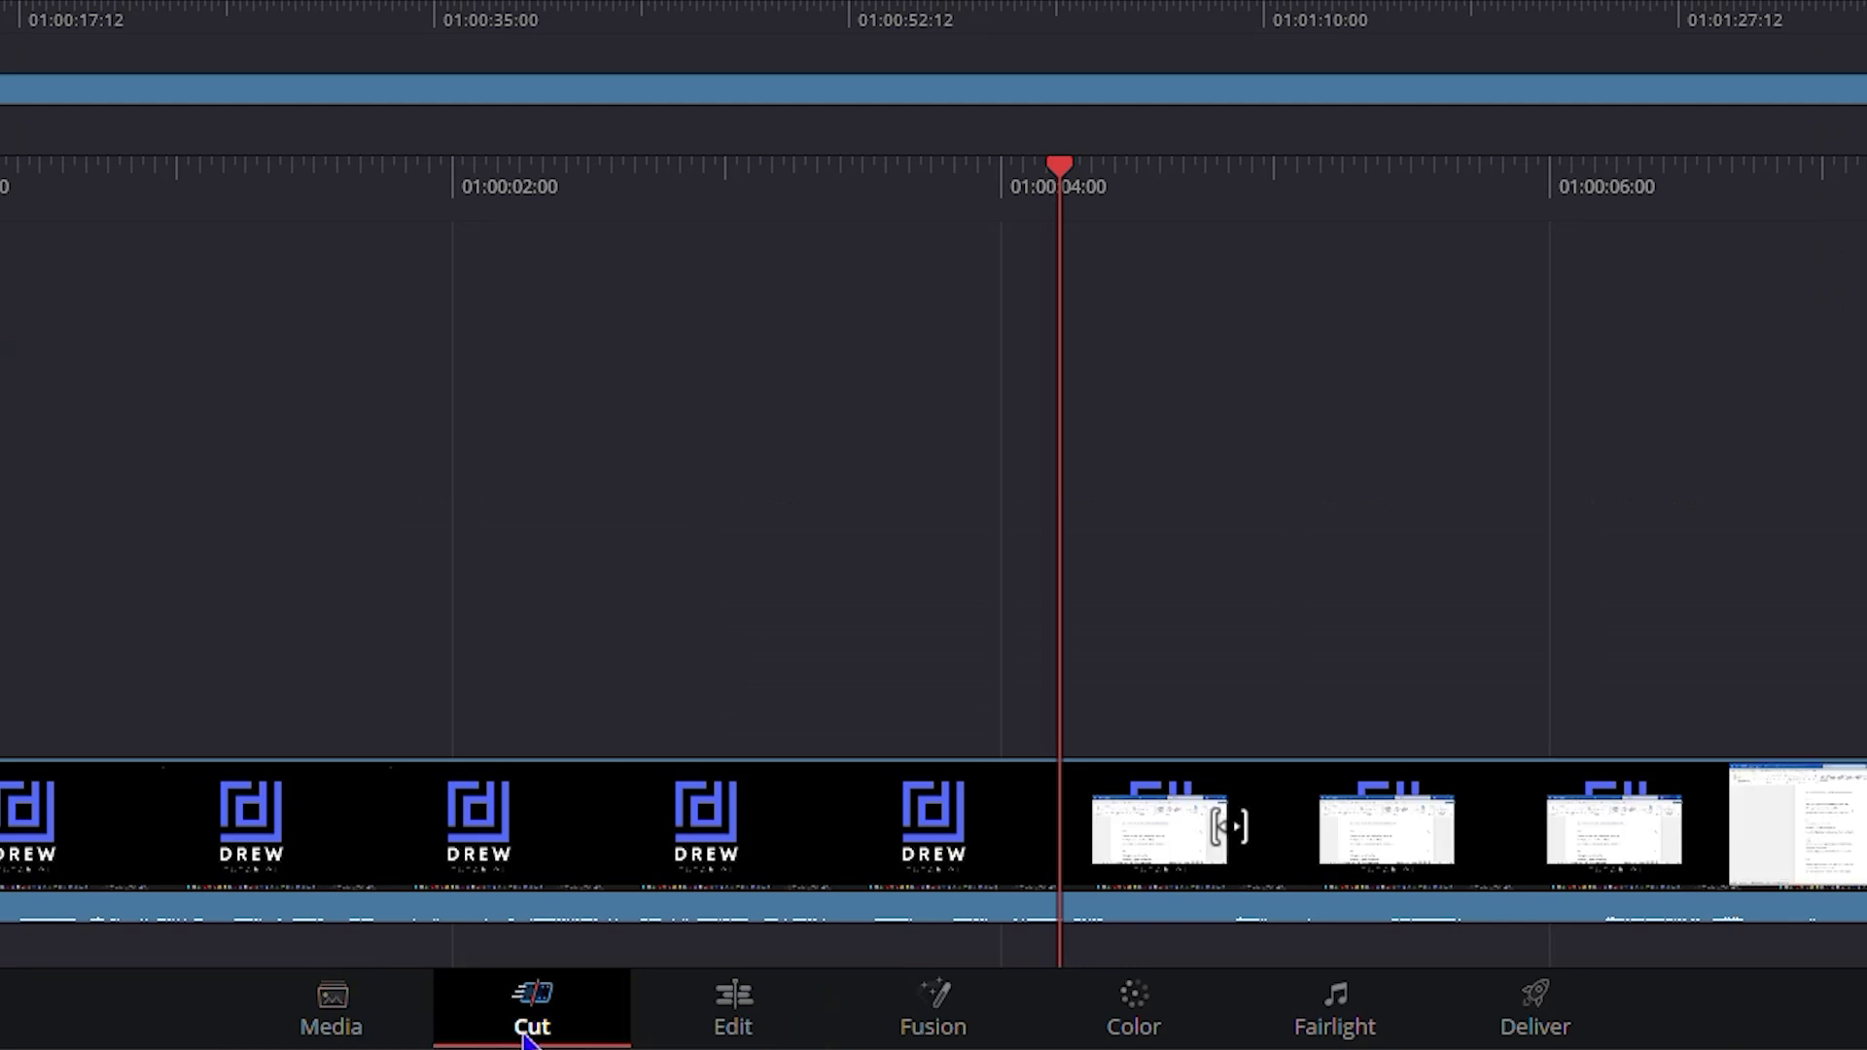
# Go back to the Edit page, check the clip's metadata (H.264, 30 fps, 1920x1080), then reopen the Inspector
pyautogui.click(769, 1025)
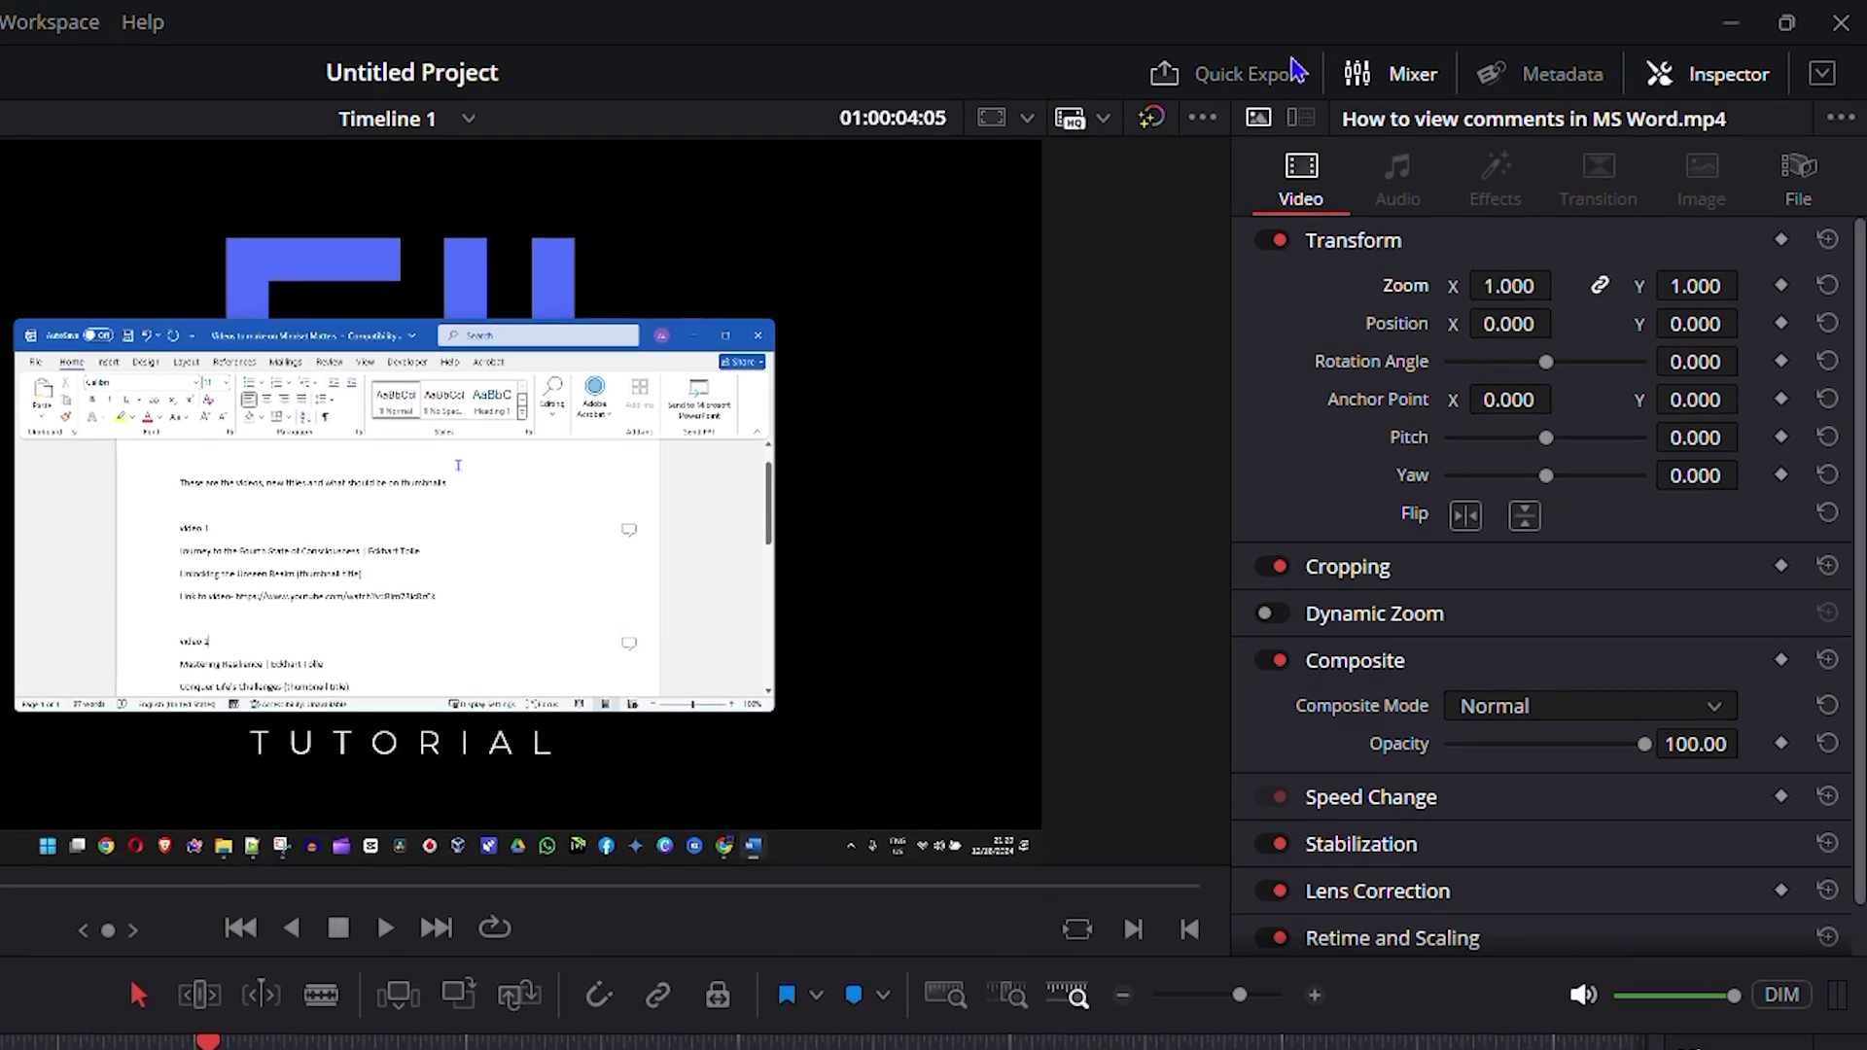
pyautogui.click(1568, 92)
pyautogui.click(1712, 78)
pyautogui.click(1556, 82)
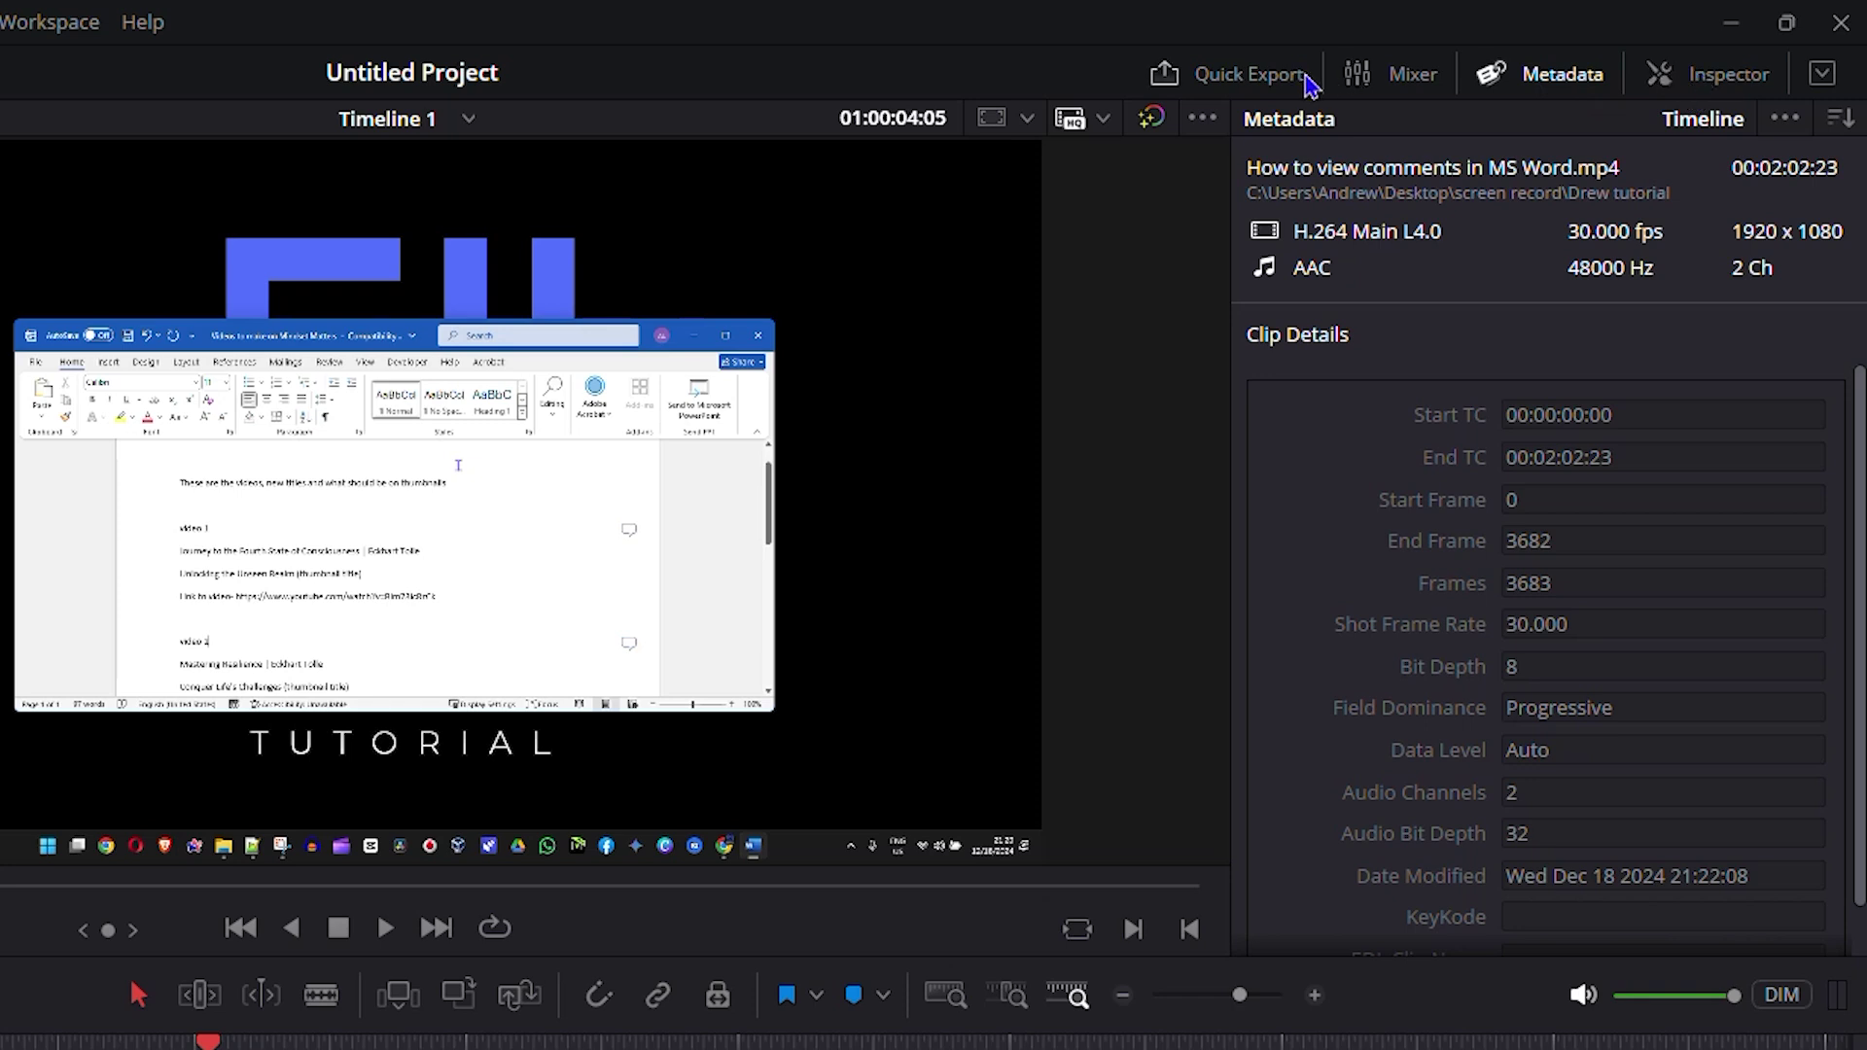
pyautogui.click(1746, 77)
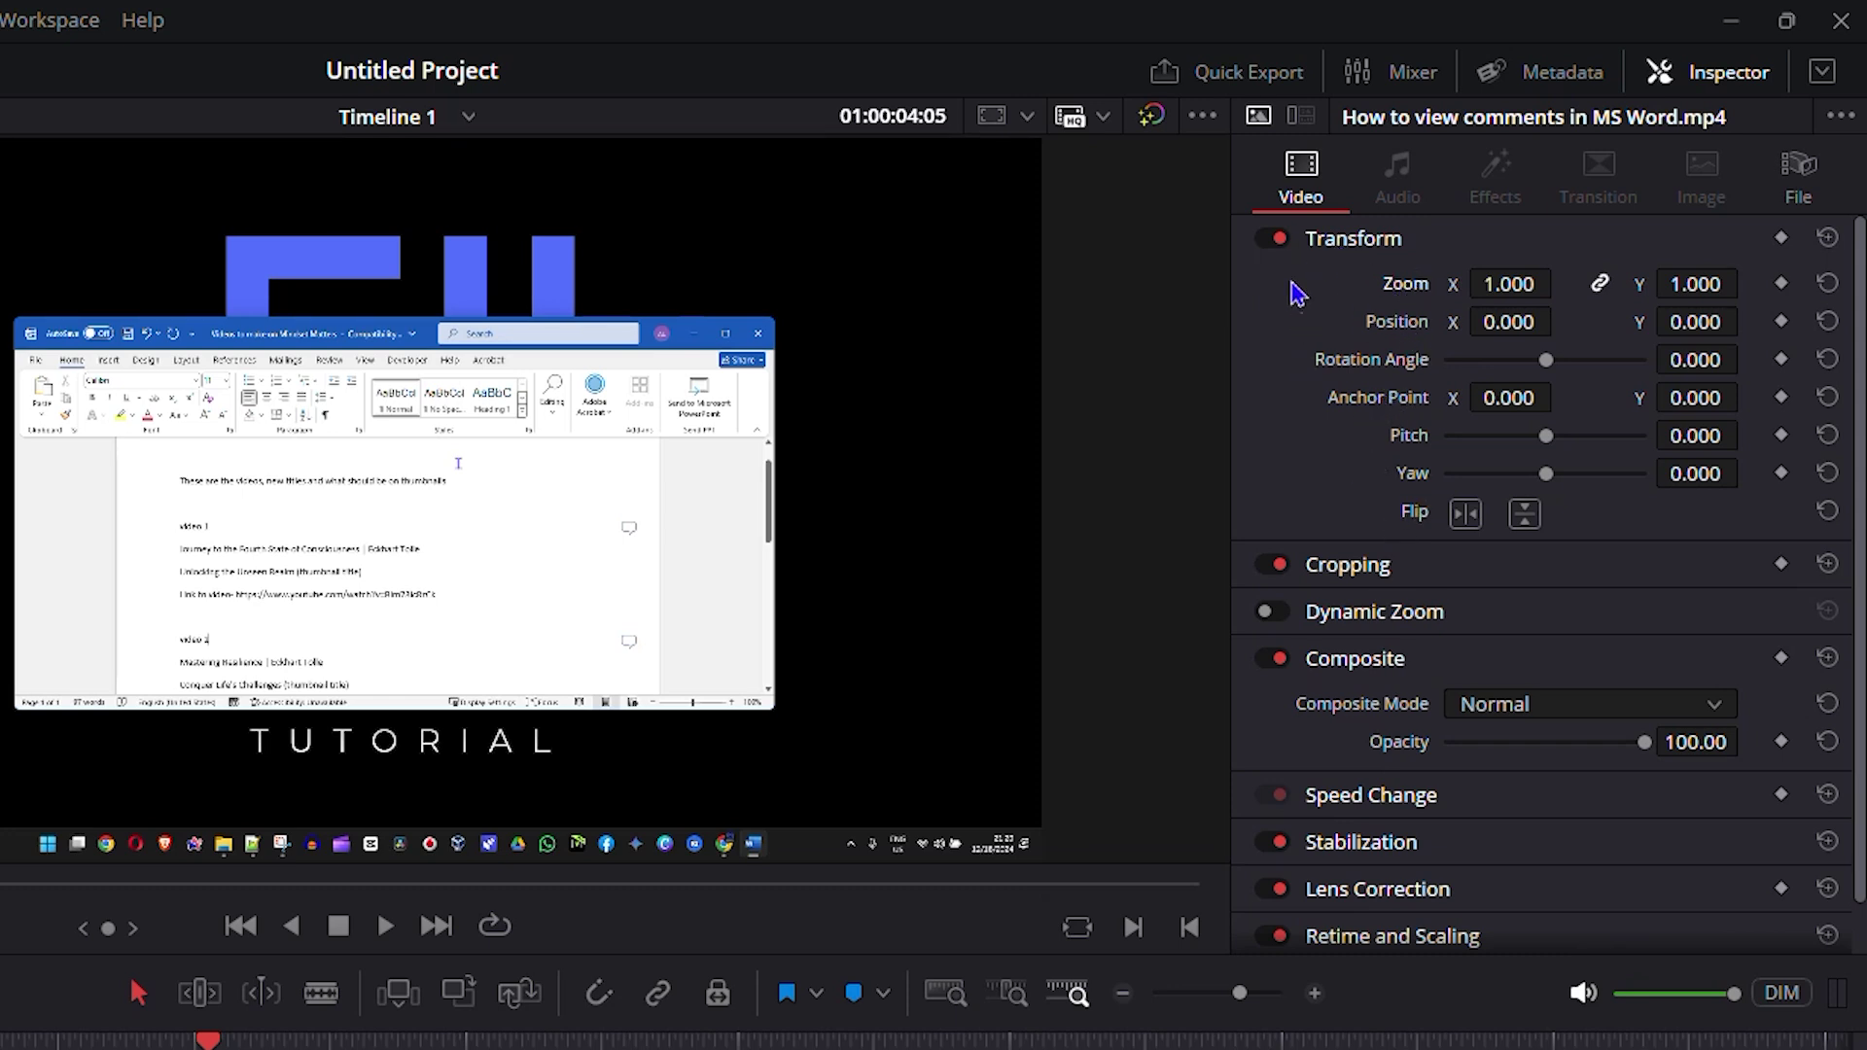
# Toggle the Transform effect off and back on, save the project, and move the playhead to 01:00:06:15
pyautogui.click(1272, 244)
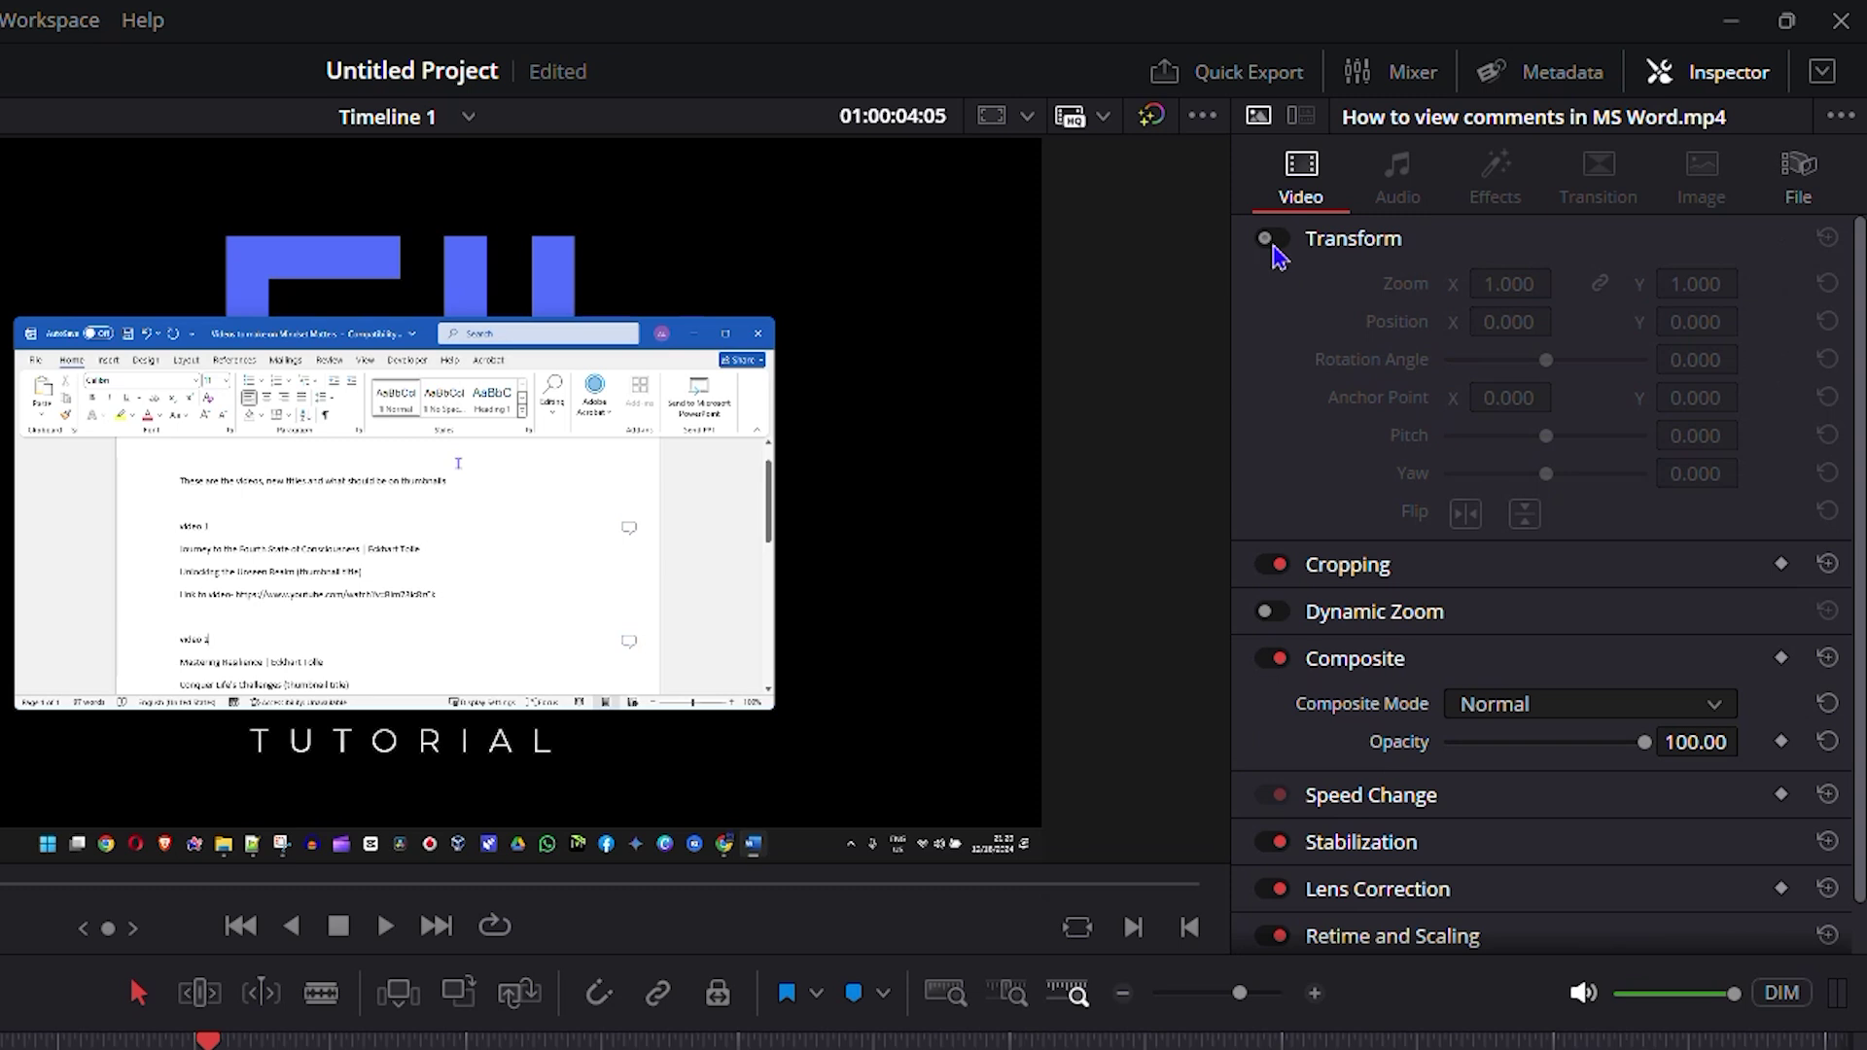
pyautogui.hotkey('ctrl', 's')
pyautogui.click(1272, 240)
pyautogui.click(1276, 240)
pyautogui.hotkey('ctrl', 's')
pyautogui.click(1277, 240)
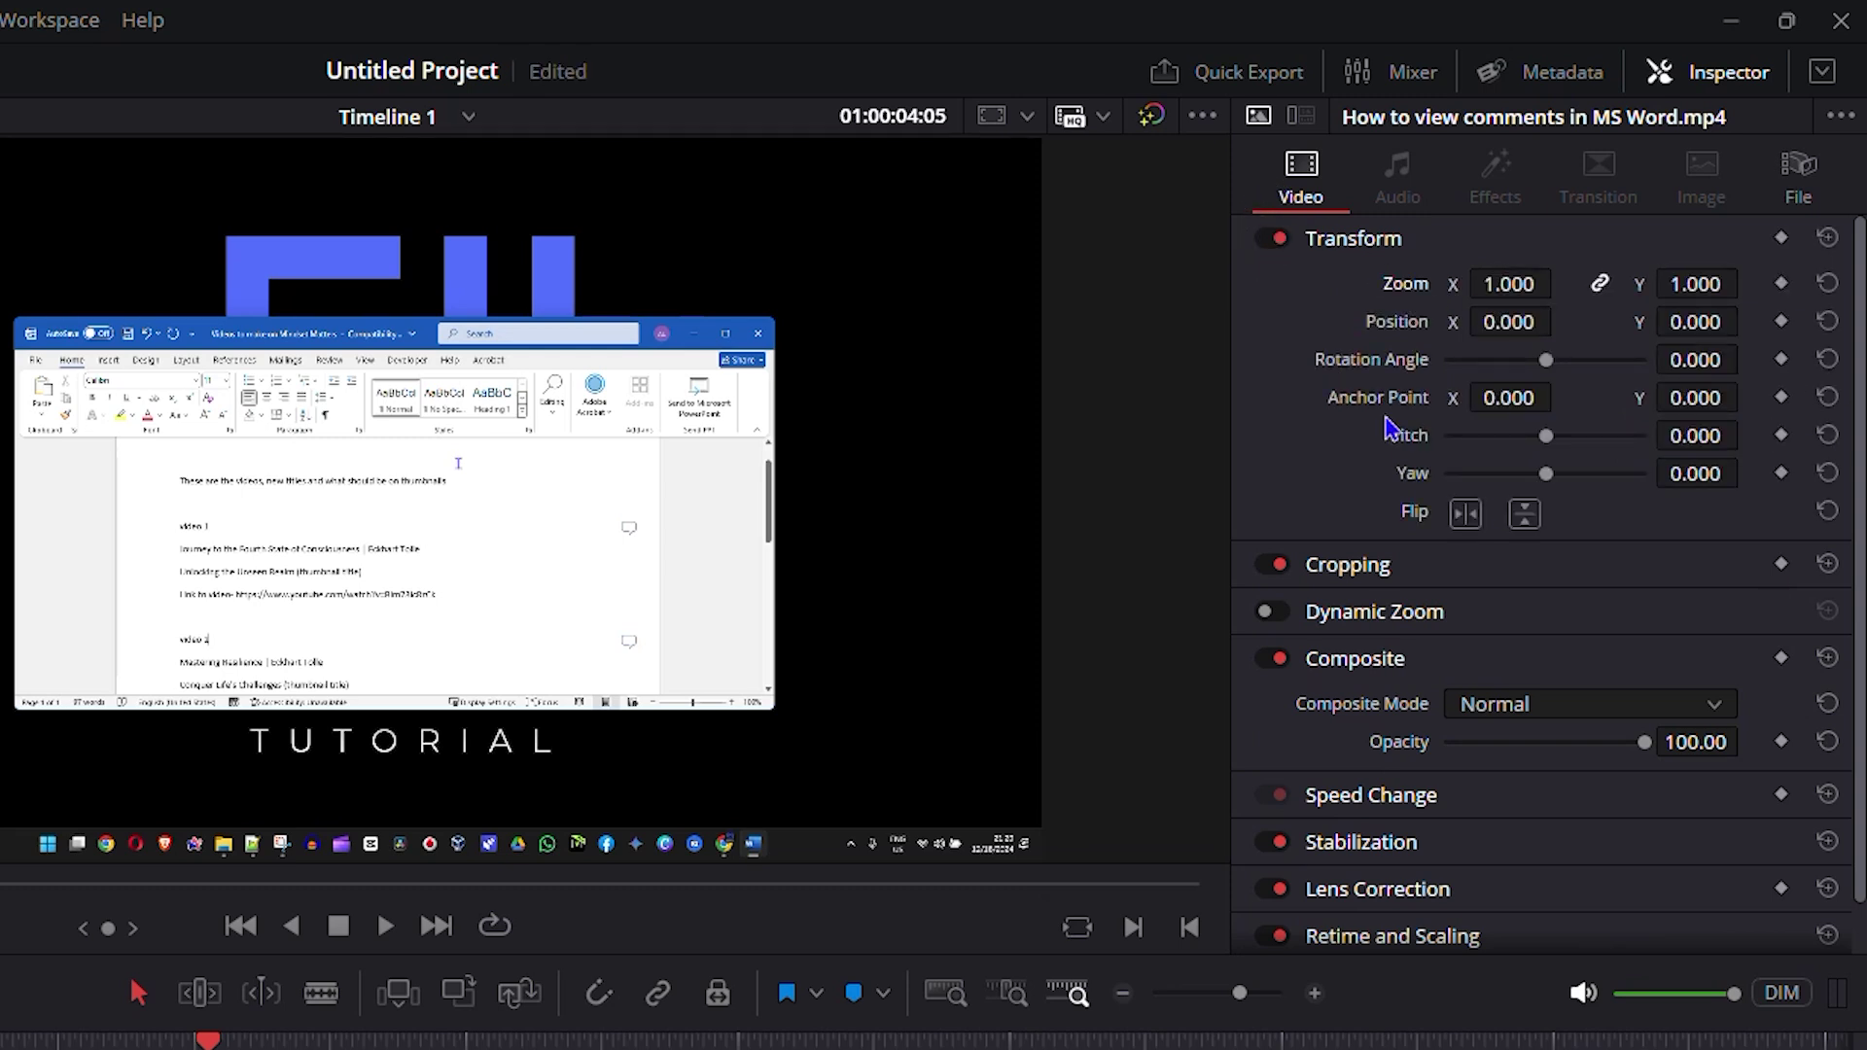
pyautogui.hotkey('ctrl', 's')
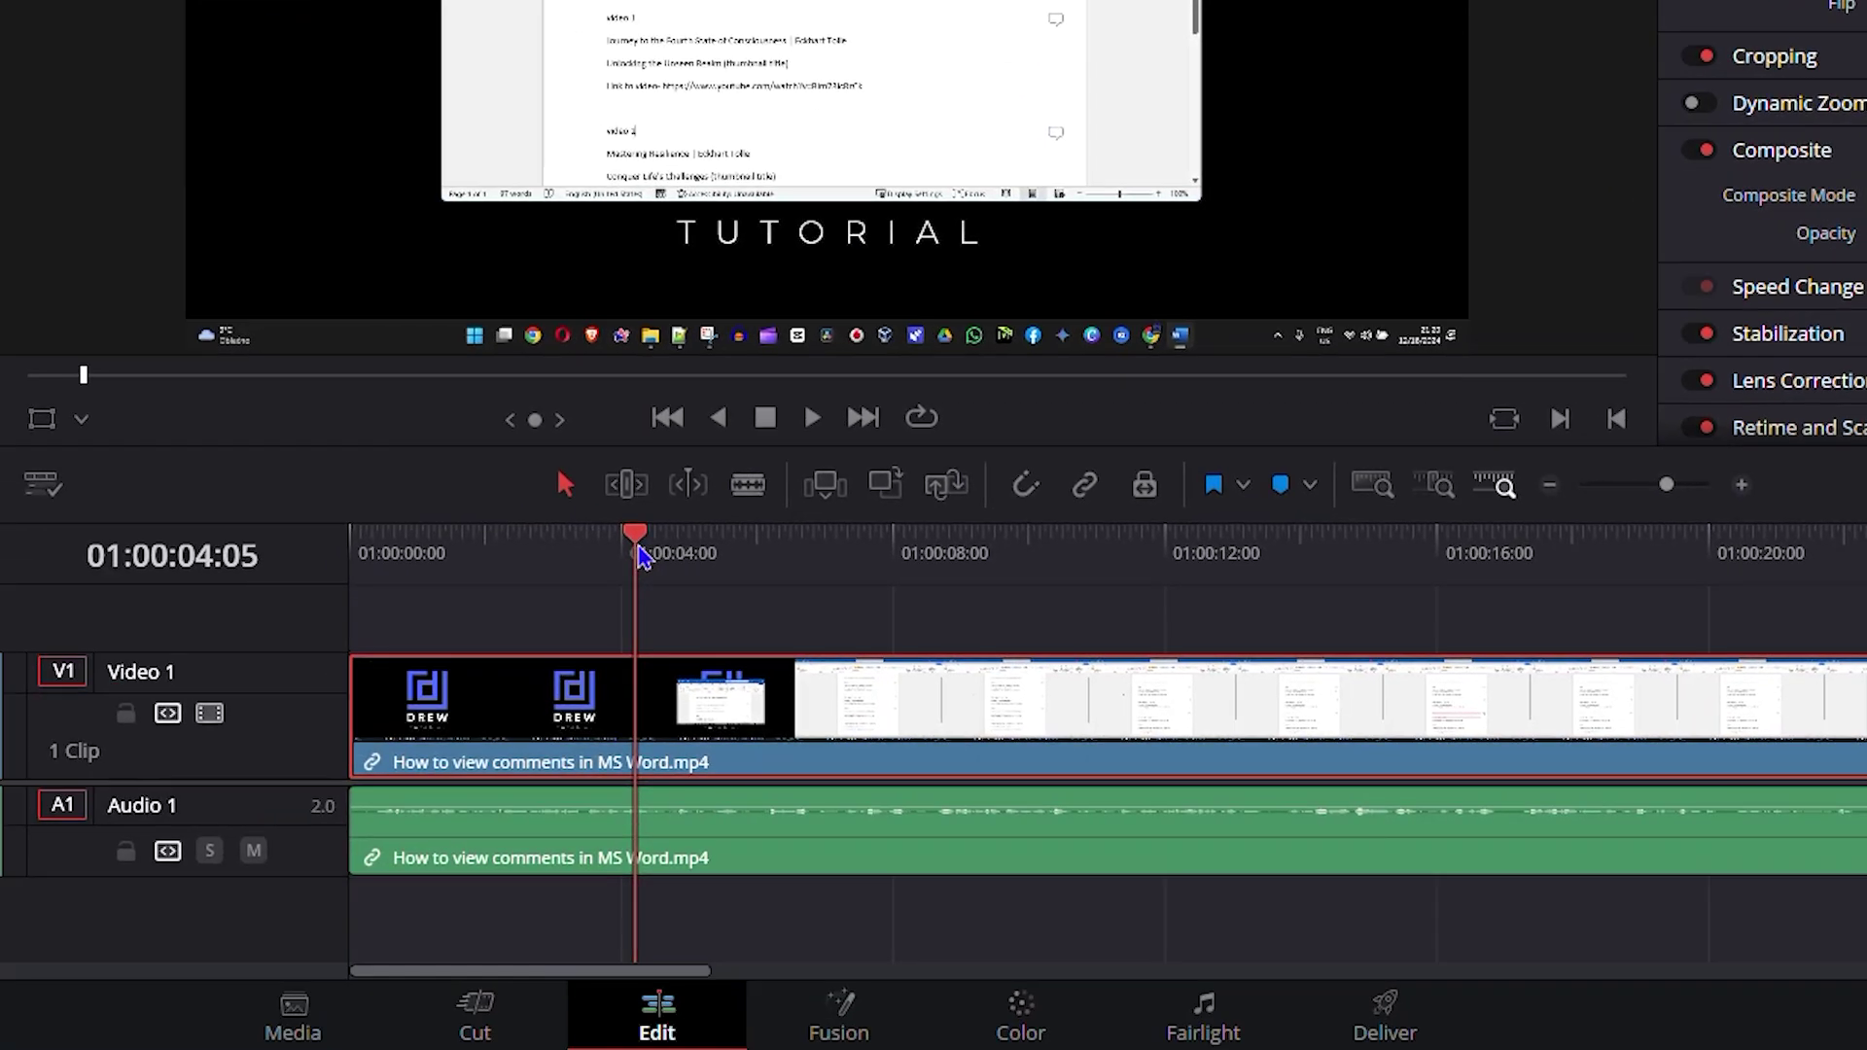
pyautogui.moveTo(638, 583); pyautogui.dragTo(809, 598)
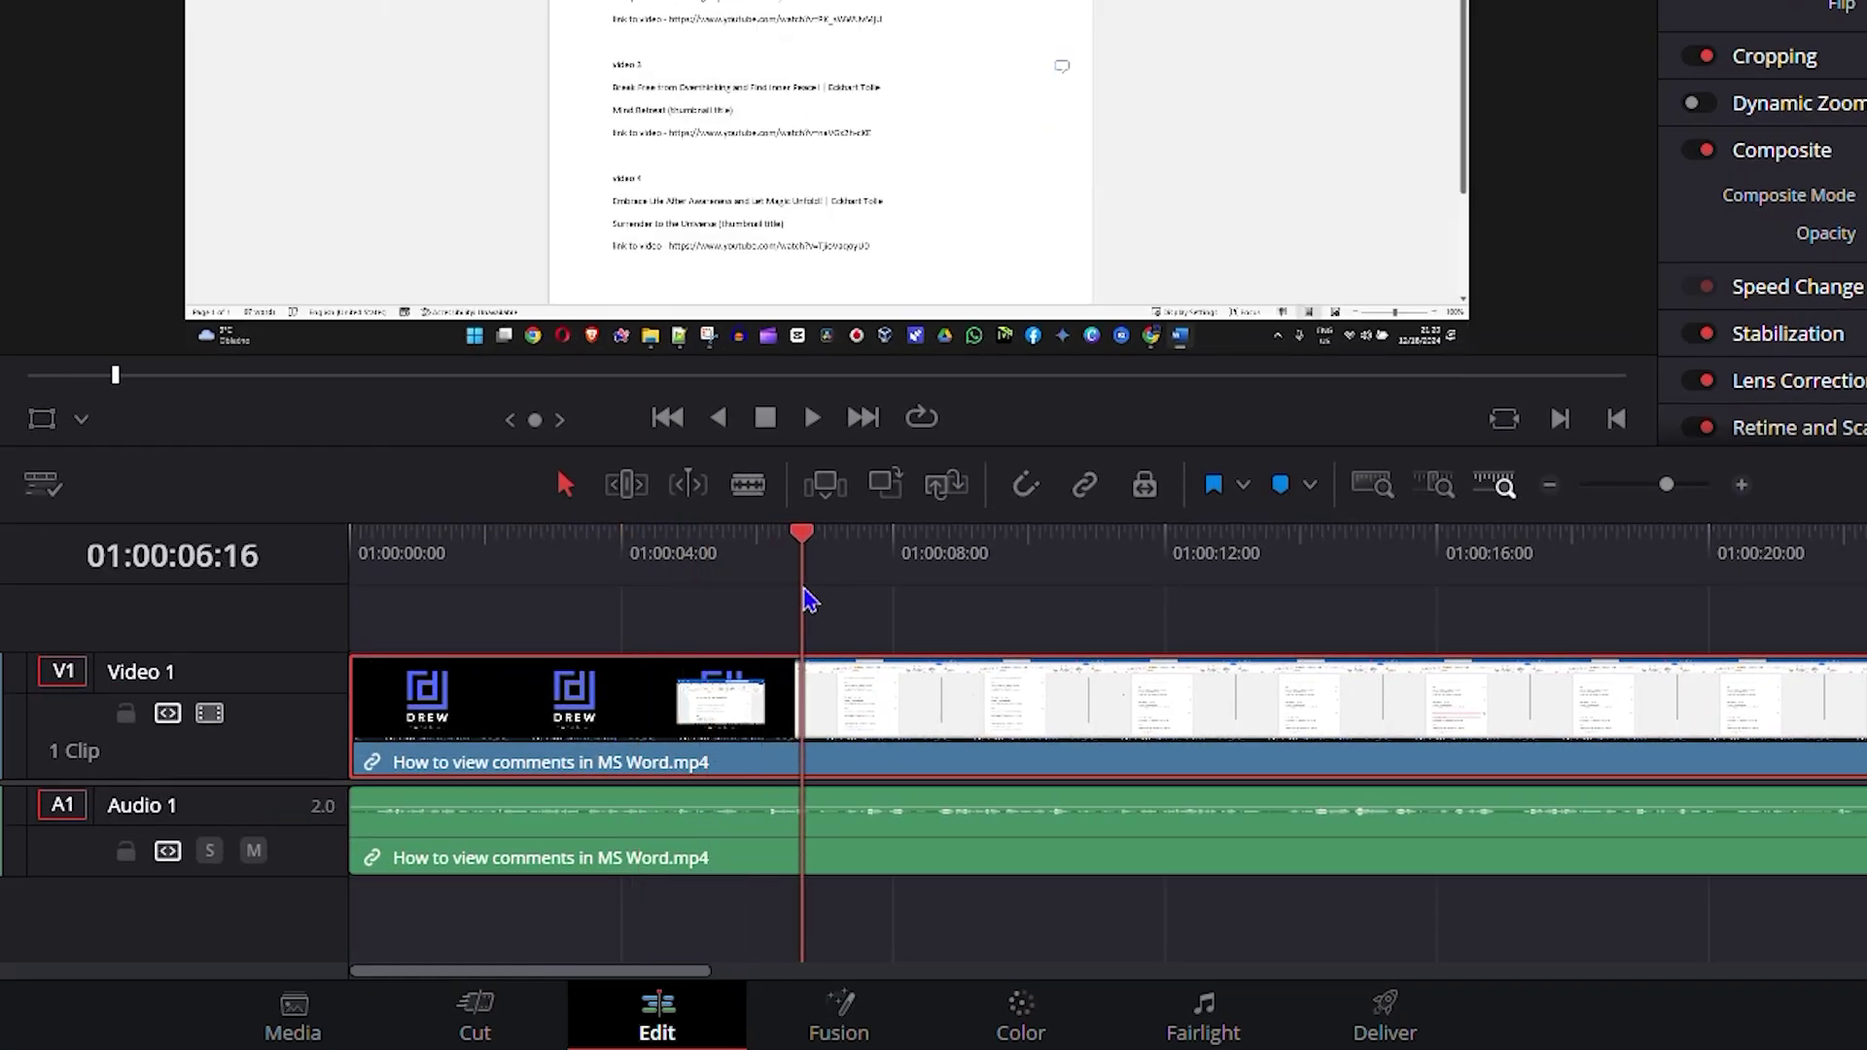
# Position the playhead exactly at 01:00:10:15, with zoom still at 1.000
pyautogui.moveTo(807, 595); pyautogui.dragTo(1072, 627)
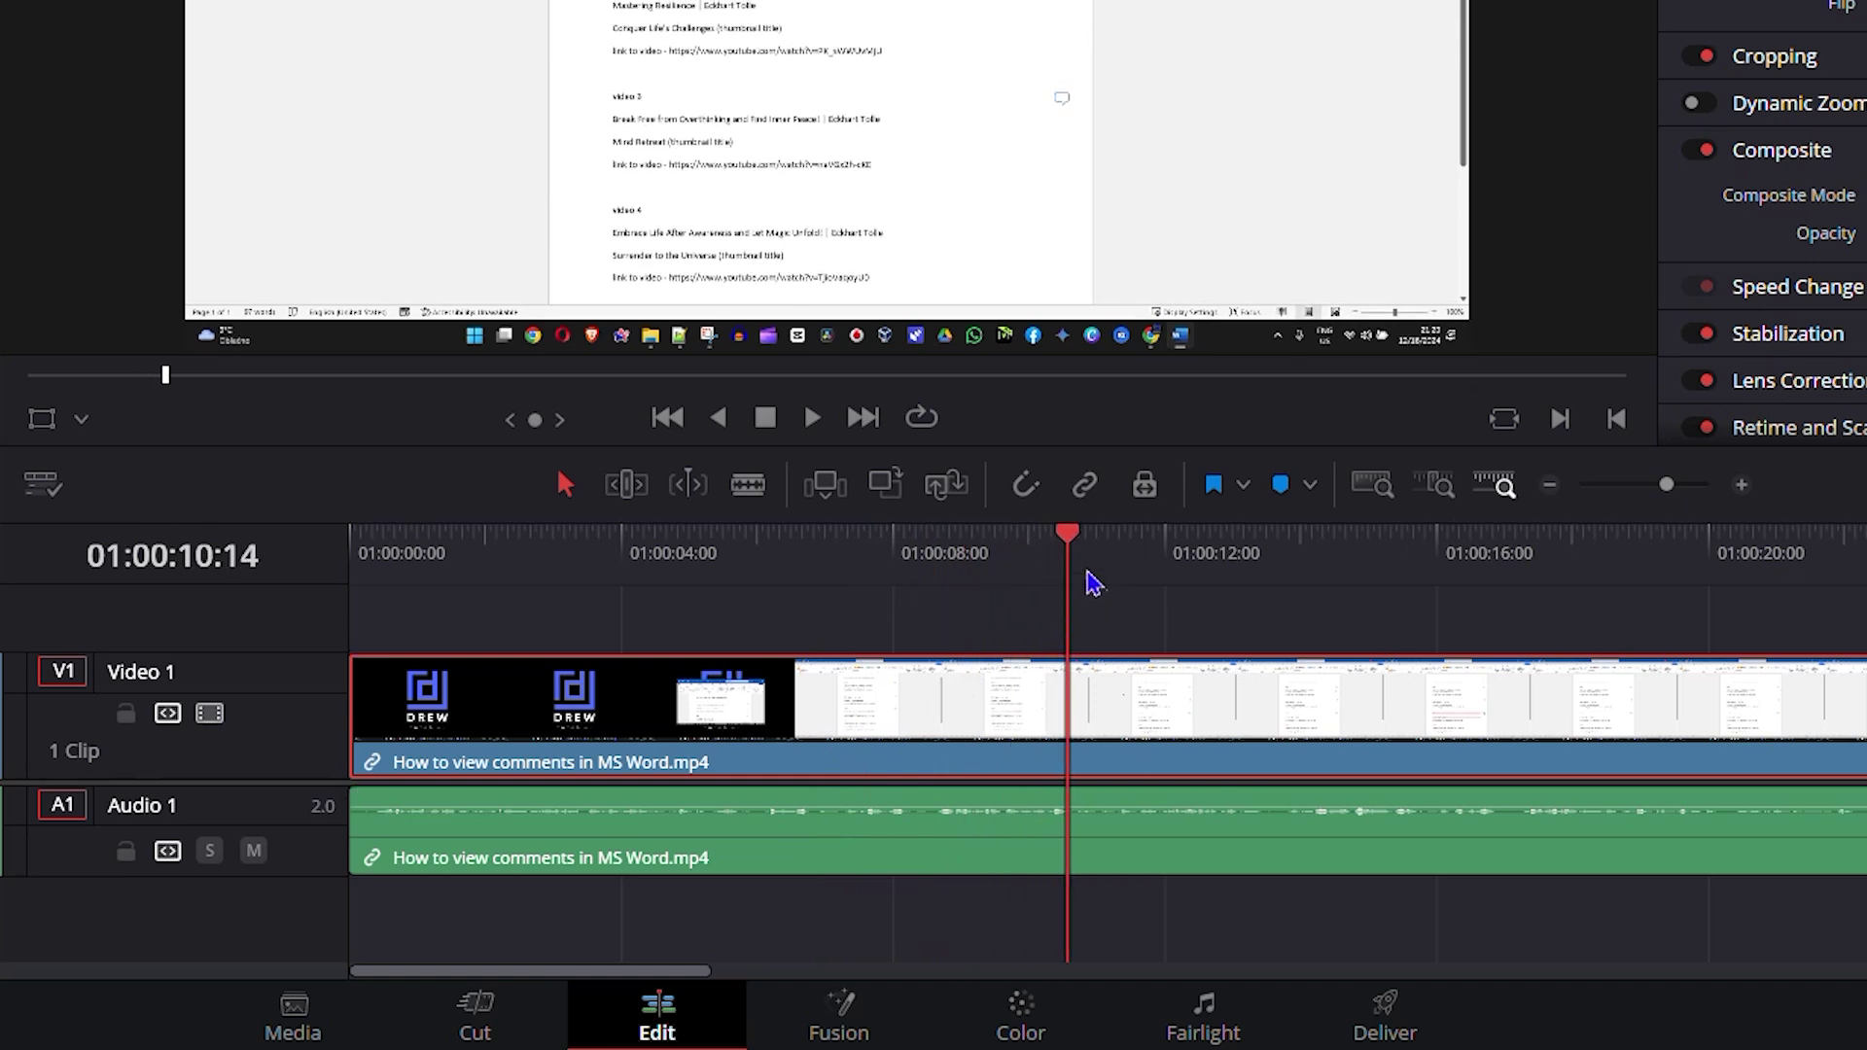
pyautogui.click(1064, 533)
pyautogui.moveTo(1065, 535); pyautogui.dragTo(1072, 535)
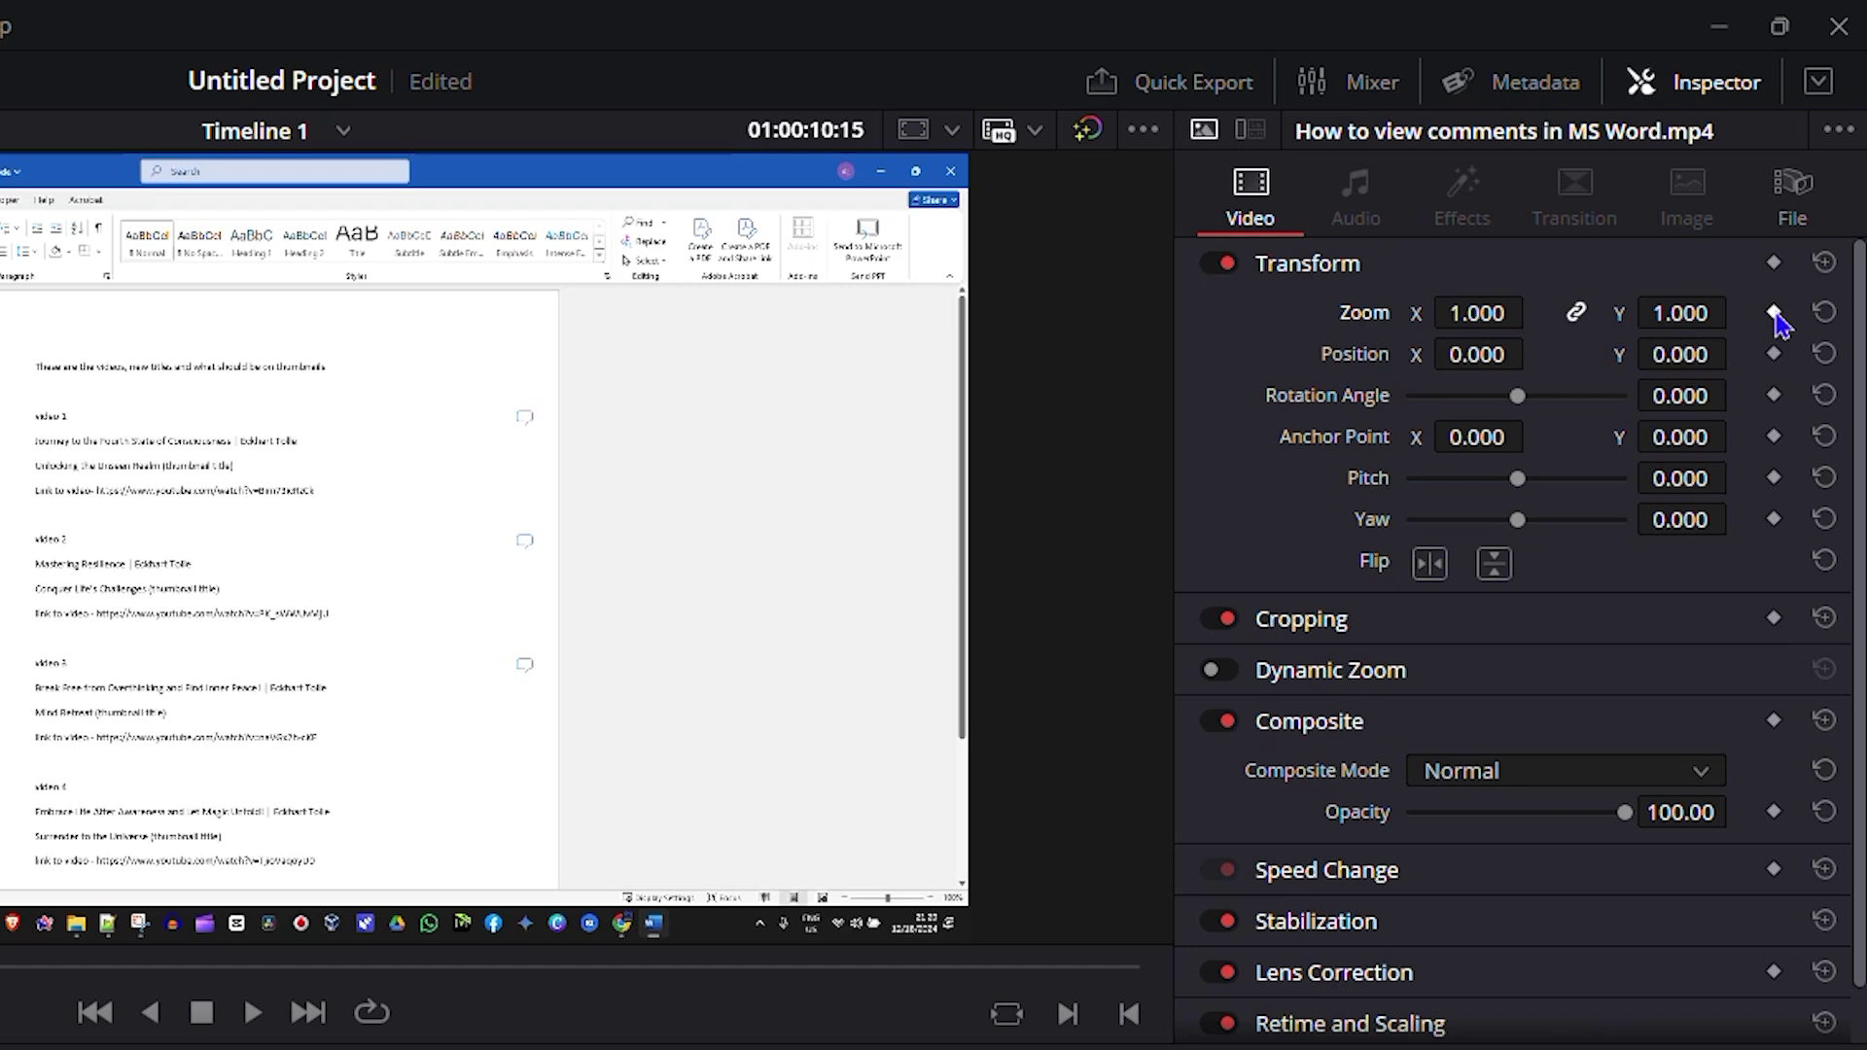
# Save the project with Ctrl+S while parked at 01:00:10:15
pyautogui.hotkey('ctrl', 's')
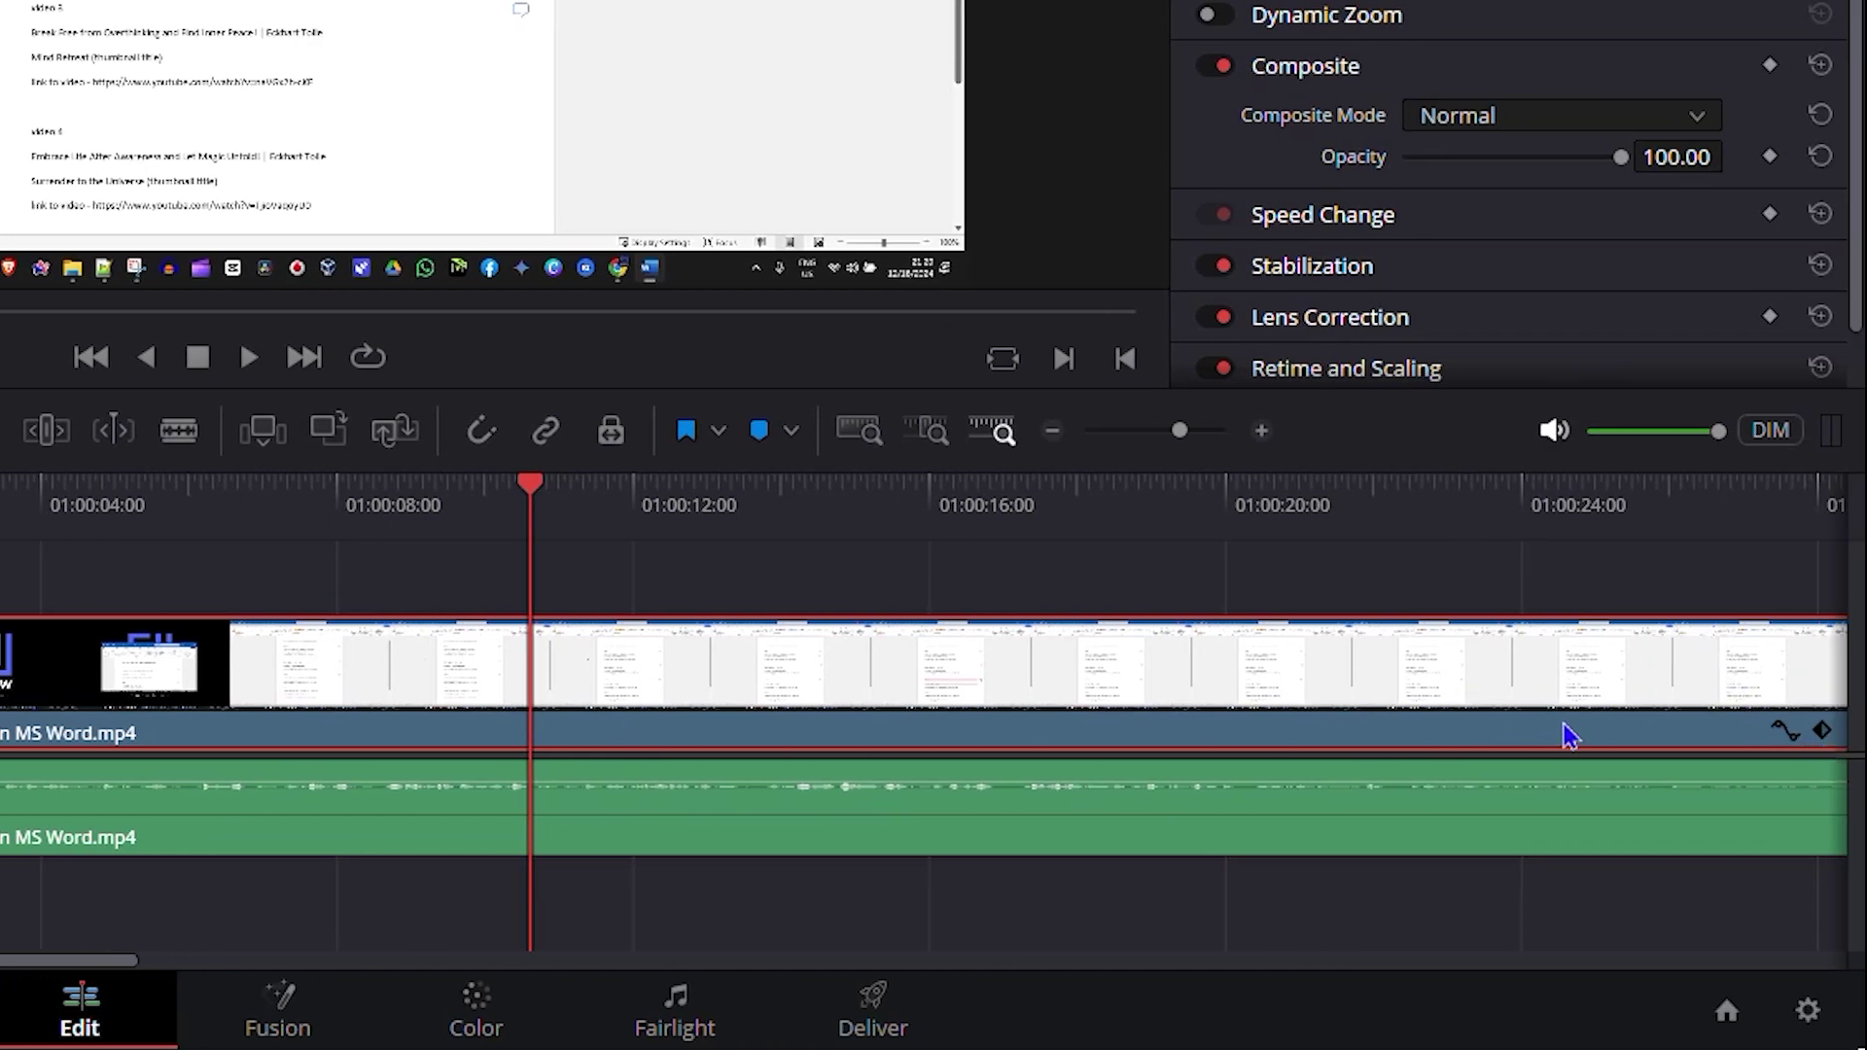
# Show the clip's keyframe track on the timeline and set the playhead to 01:00:14:20
pyautogui.click(1824, 731)
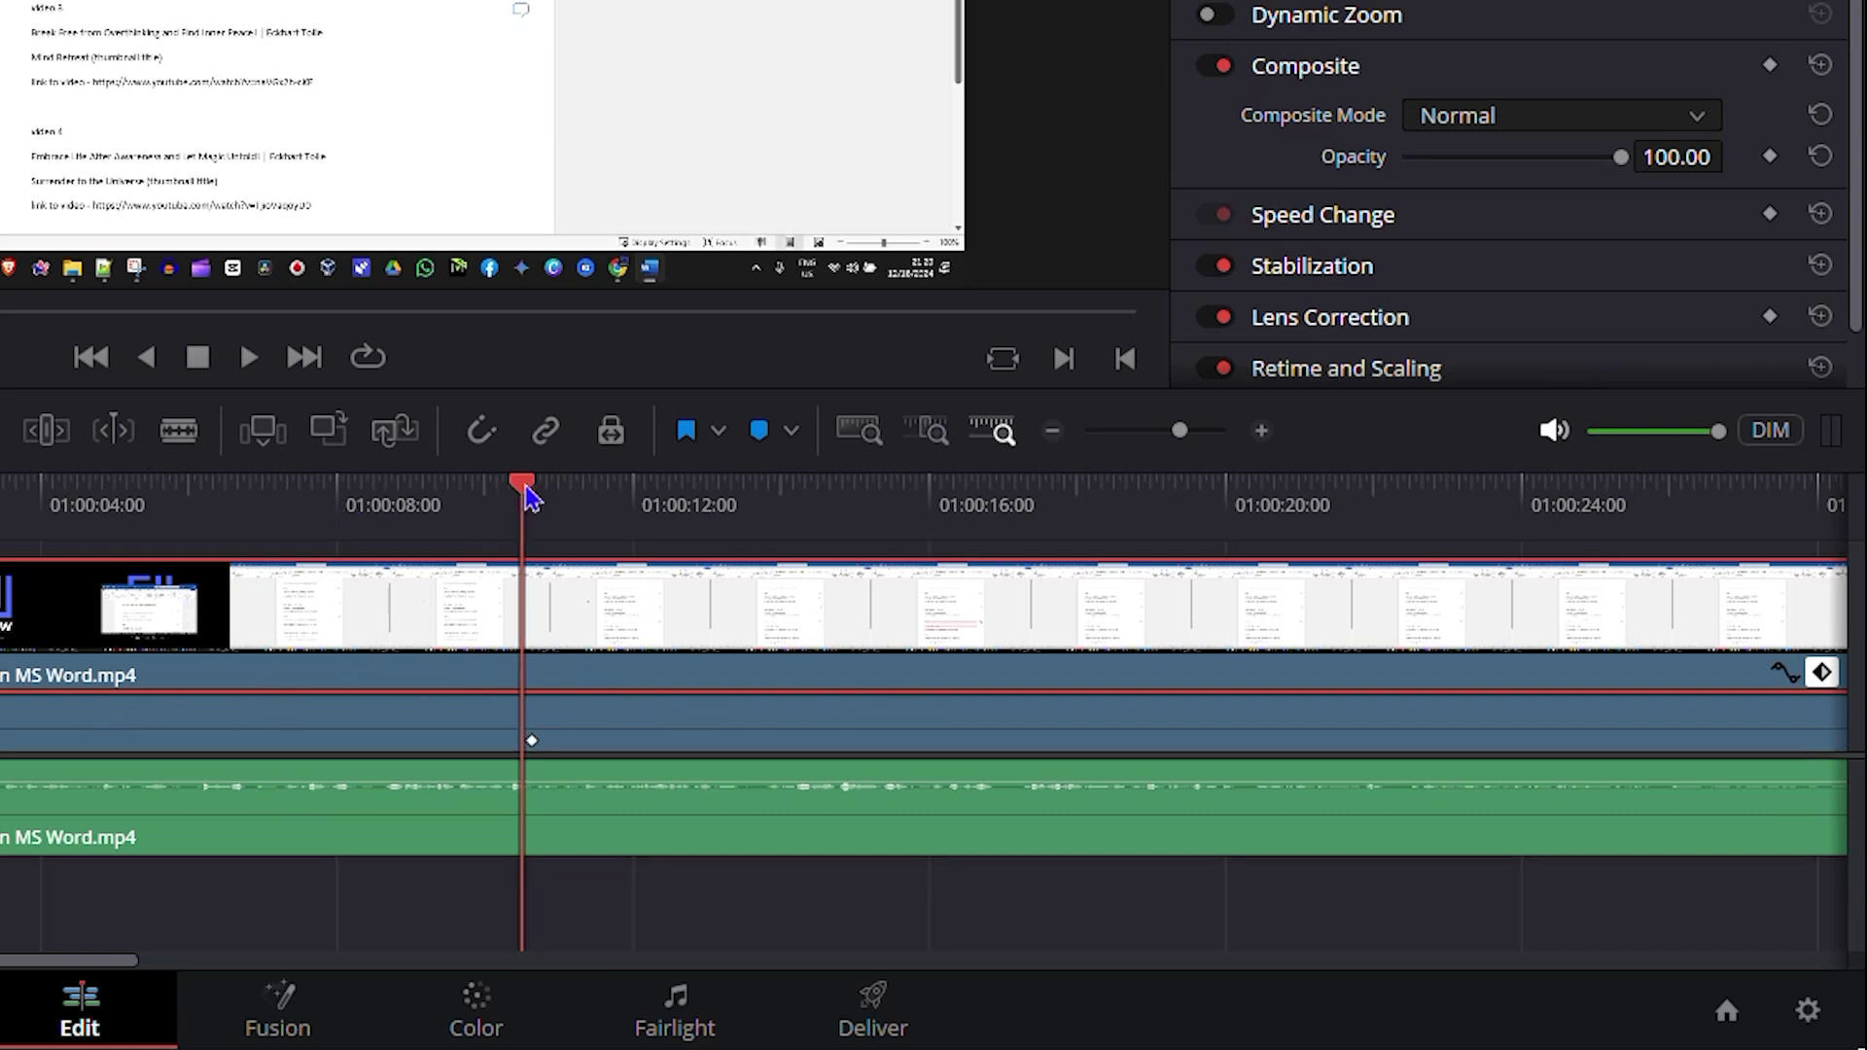
pyautogui.moveTo(533, 500); pyautogui.dragTo(567, 506)
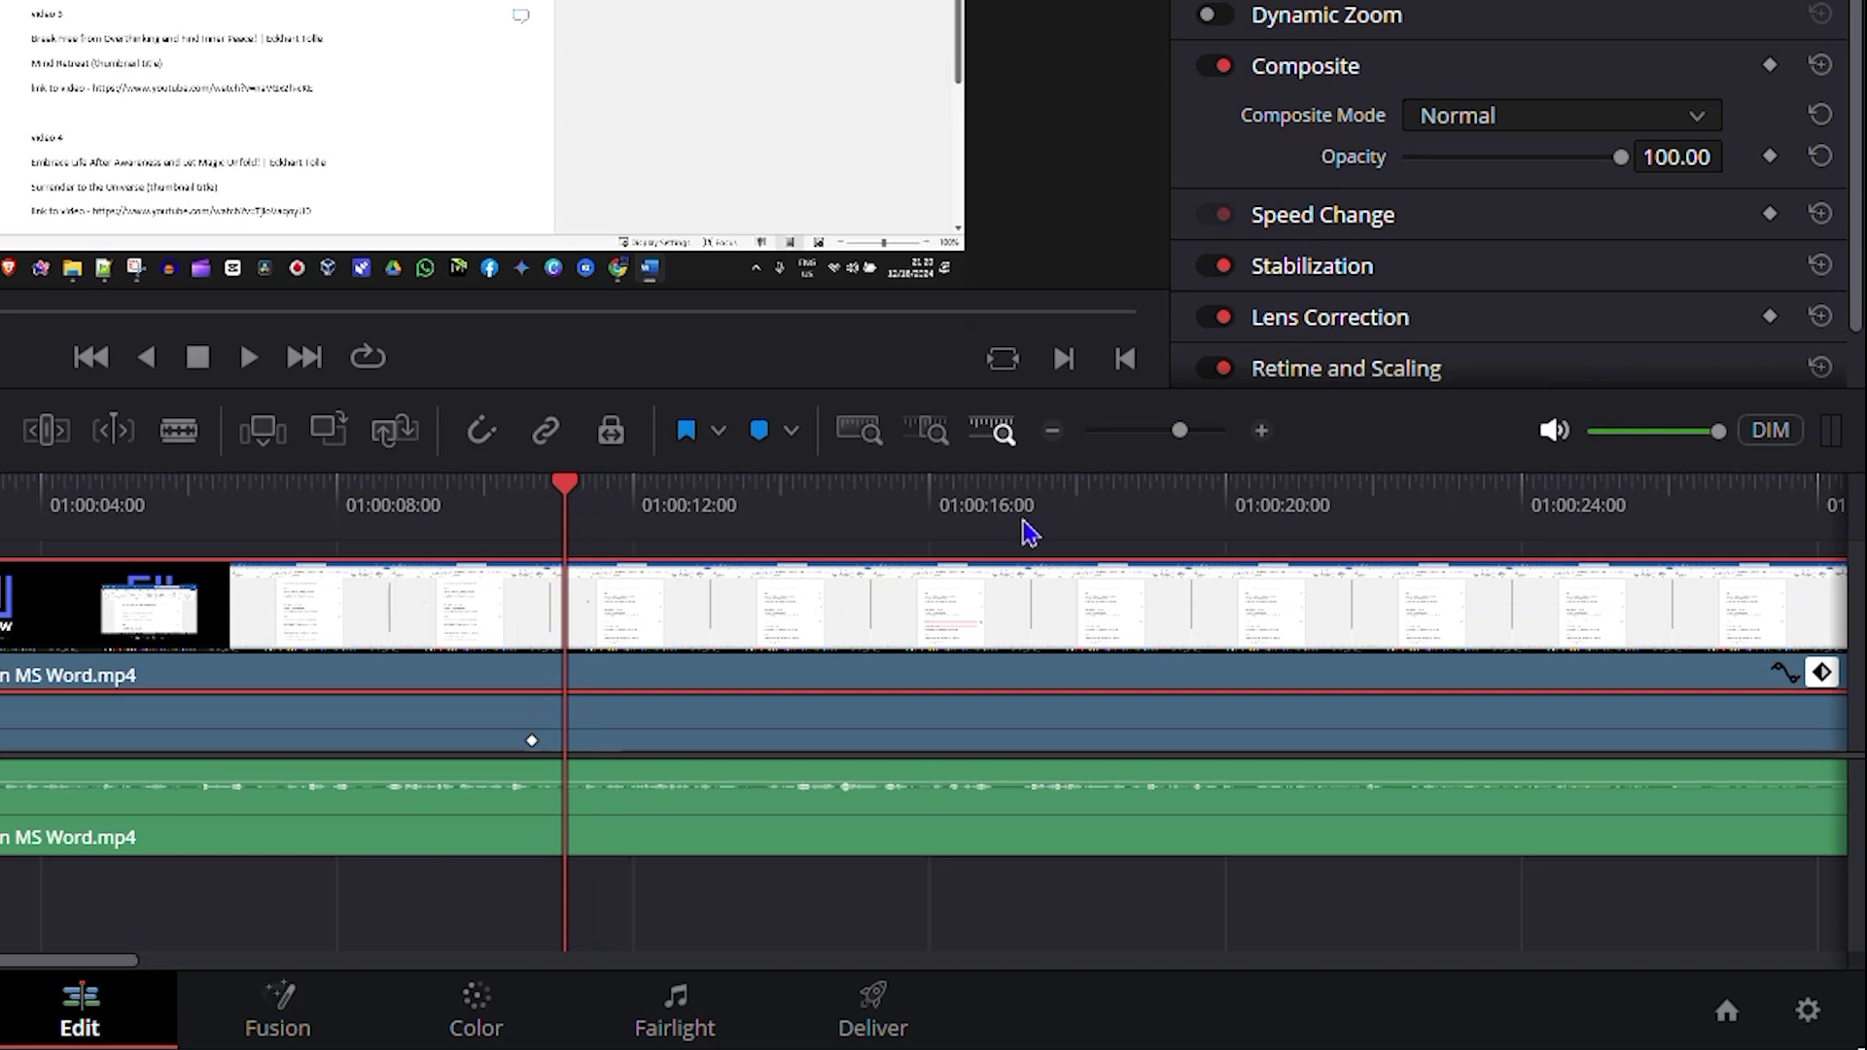
pyautogui.click(875, 496)
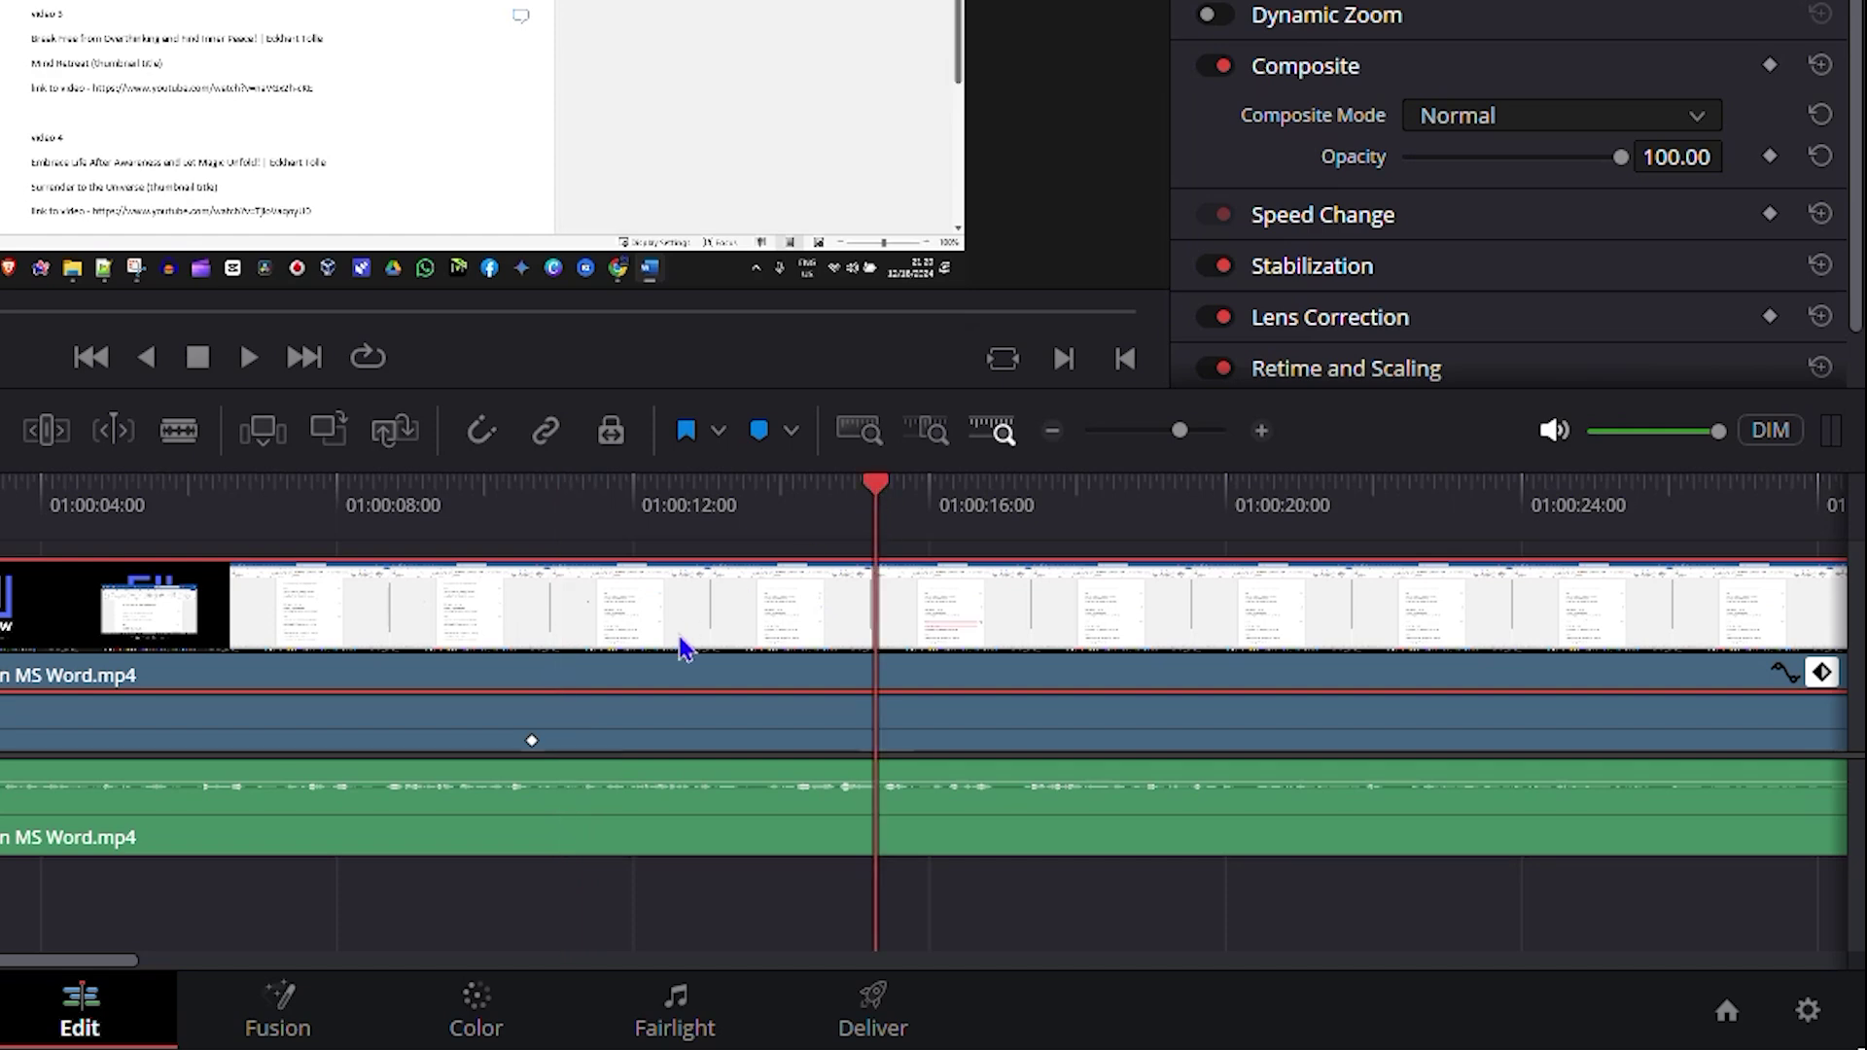
pyautogui.click(856, 492)
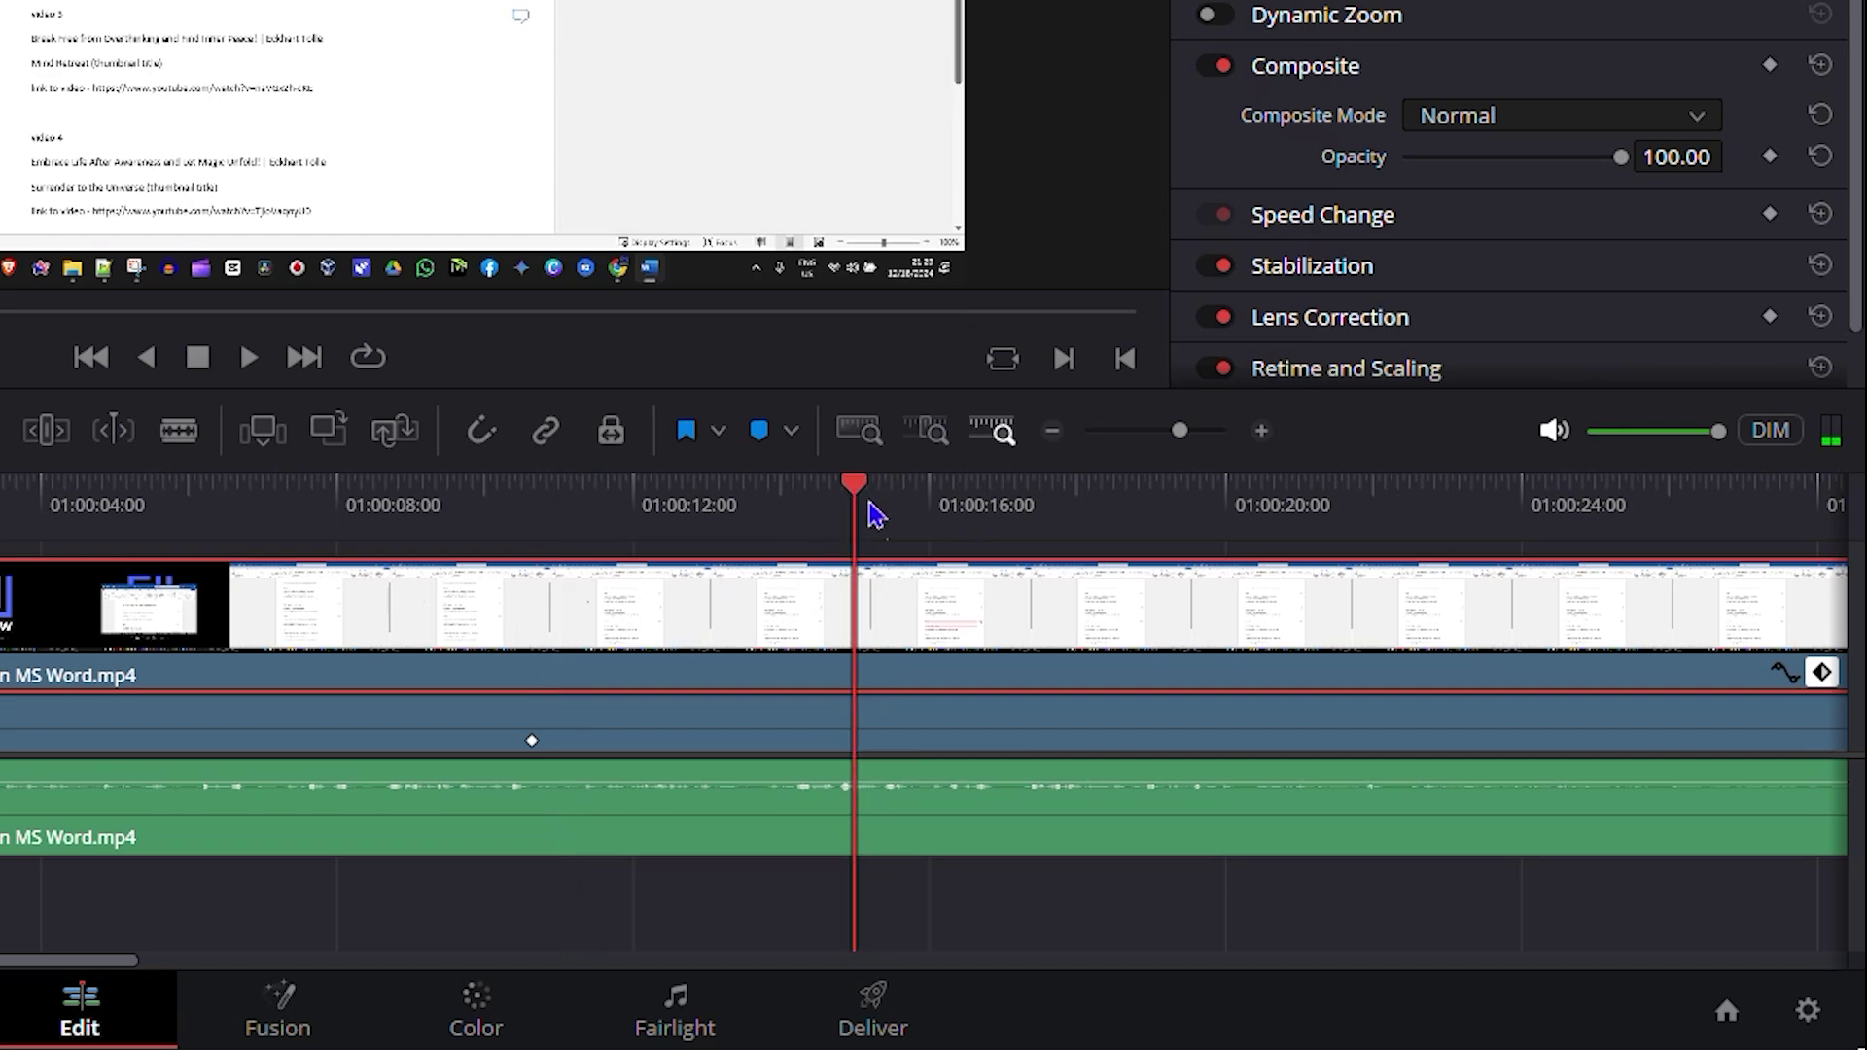
pyautogui.moveTo(856, 506)
pyautogui.mouseDown()
pyautogui.moveTo(871, 498)
pyautogui.moveTo(846, 510)
pyautogui.mouseUp()
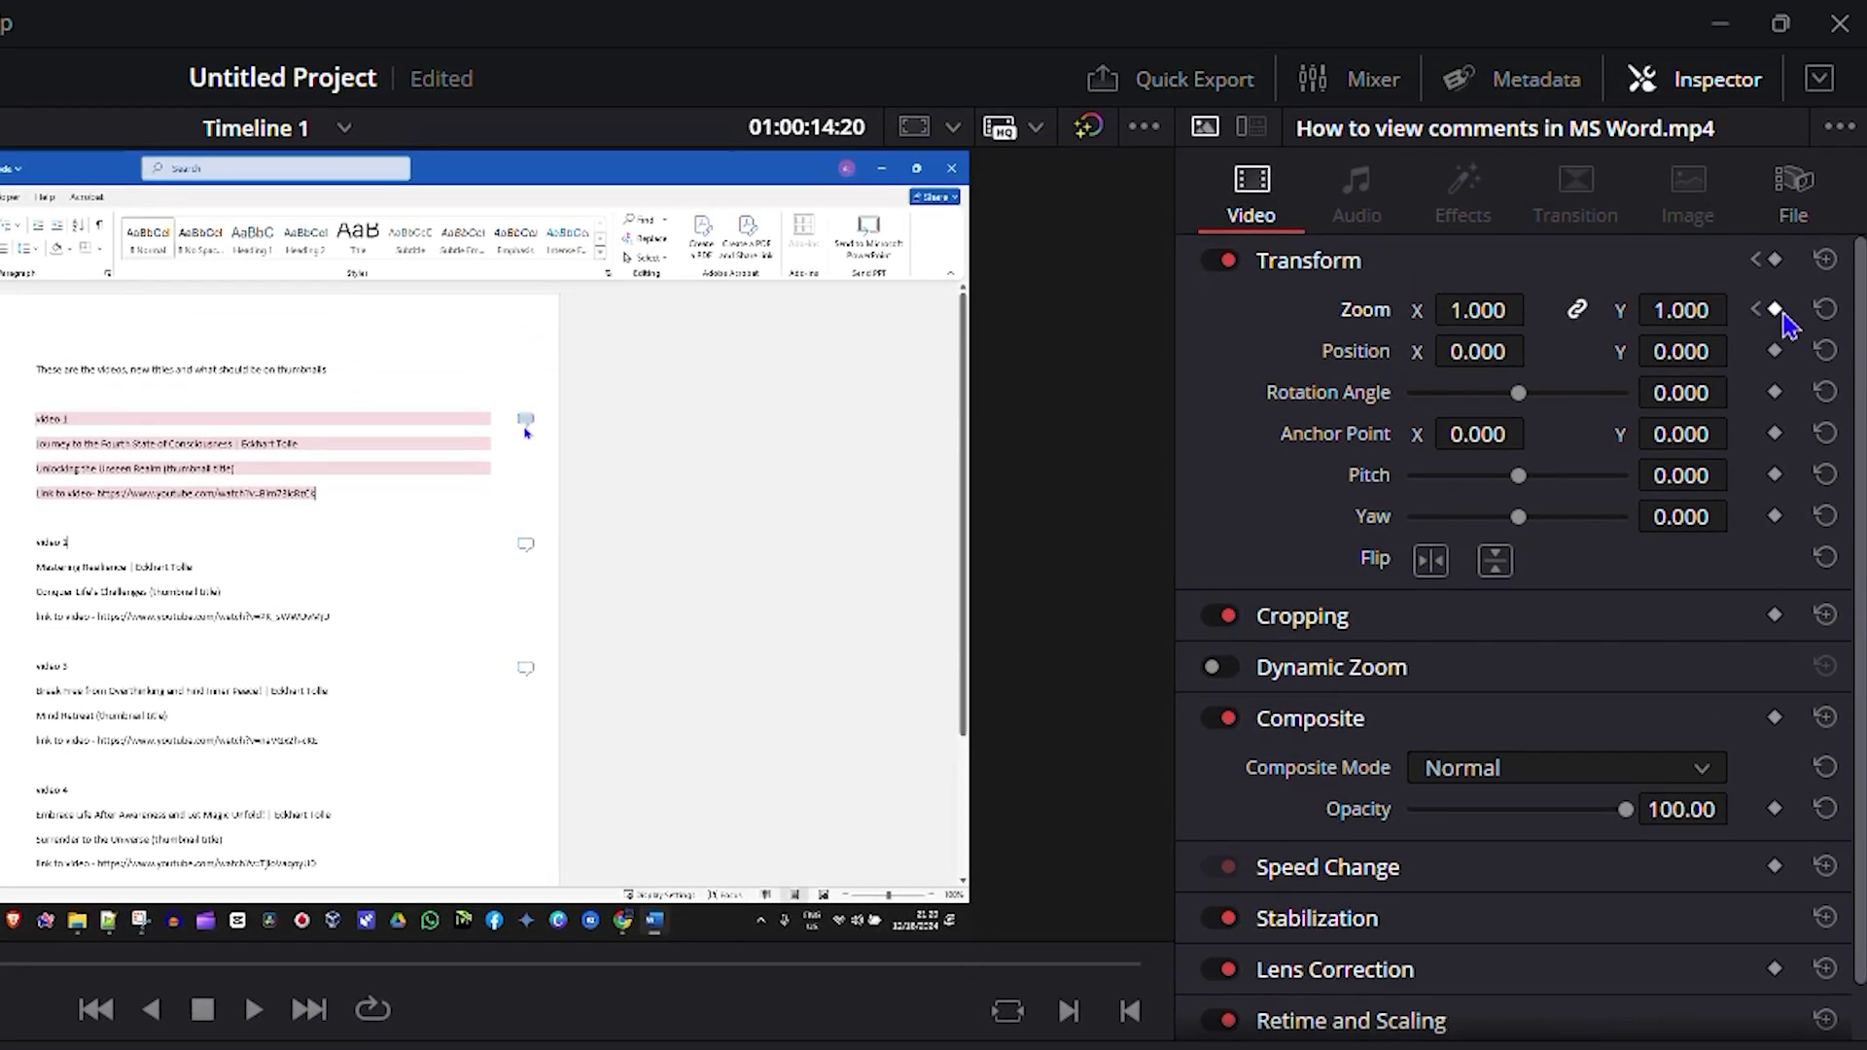
# Add a Zoom keyframe at 01:00:14:20 and drag the Zoom value up to 2.120
pyautogui.click(1775, 311)
pyautogui.click(1685, 307)
pyautogui.click(1597, 334)
pyautogui.moveTo(1683, 311)
pyautogui.mouseDown()
pyautogui.moveTo(1540, 311)
pyautogui.moveTo(1664, 311)
pyautogui.mouseUp()
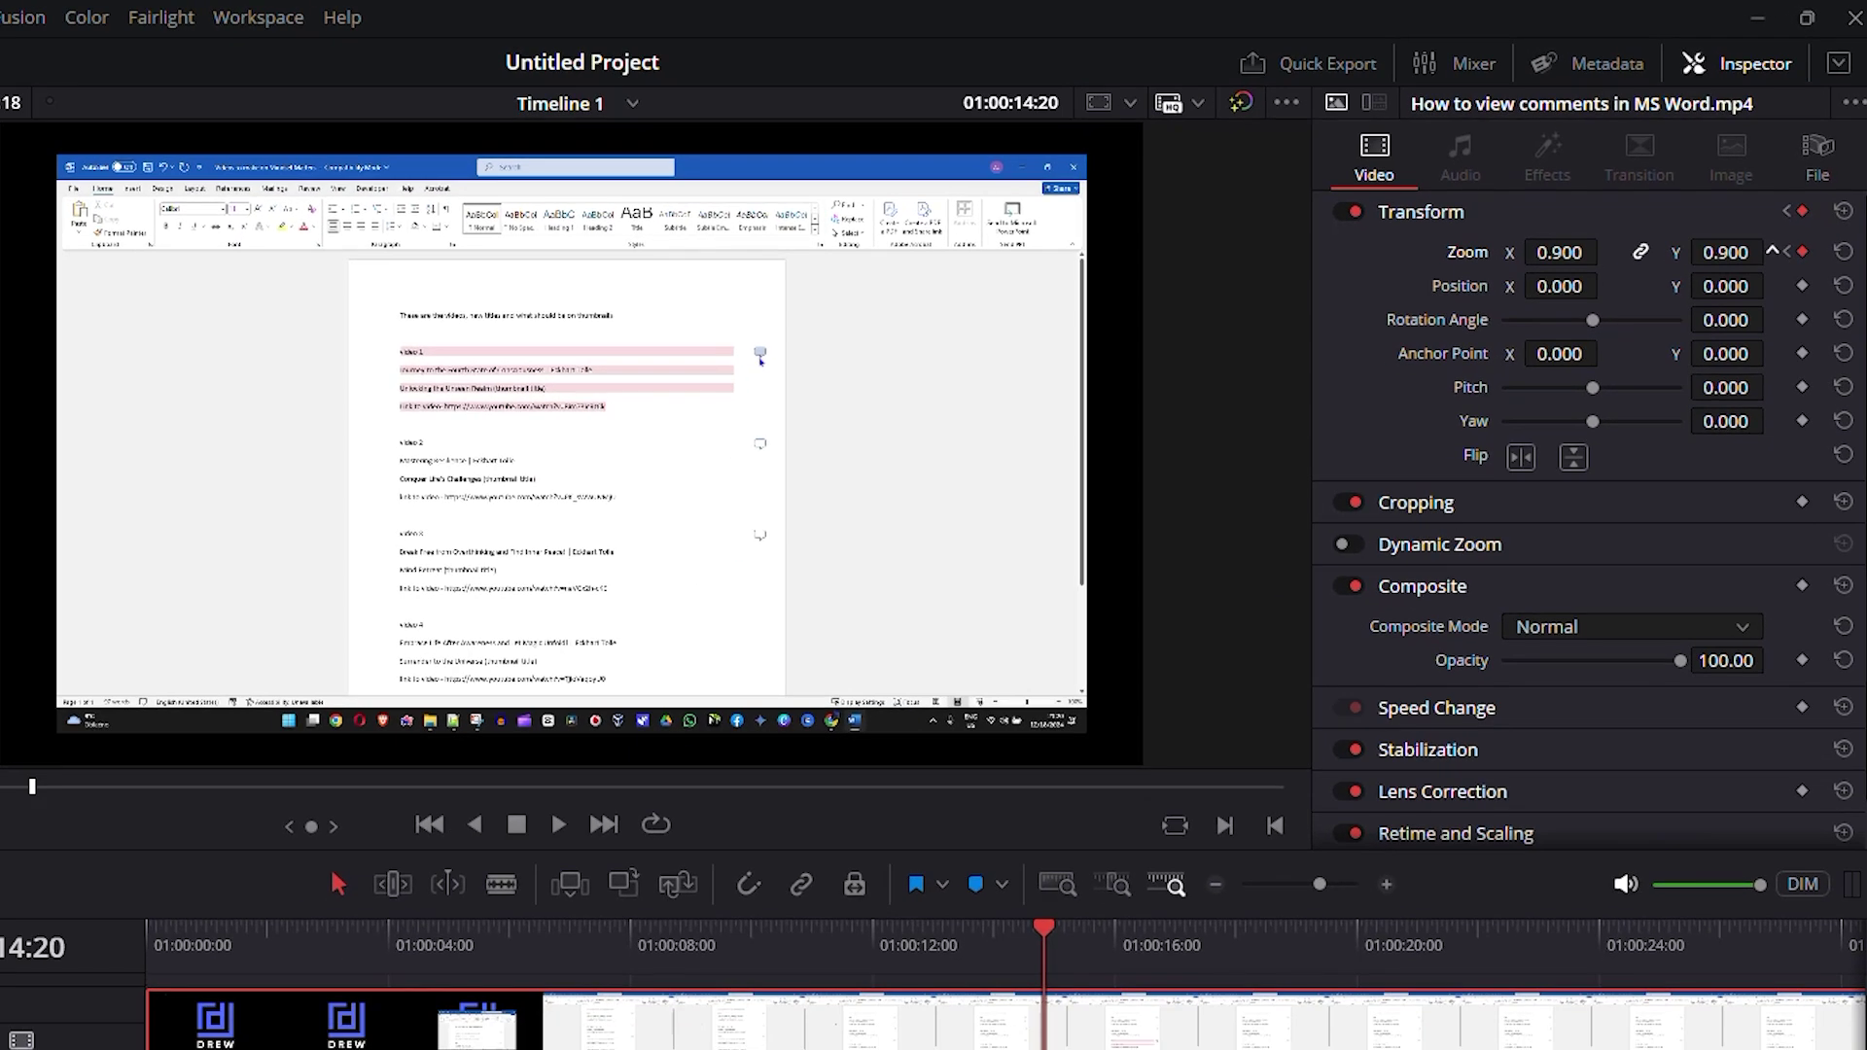
pyautogui.moveTo(1559, 252); pyautogui.dragTo(1798, 252)
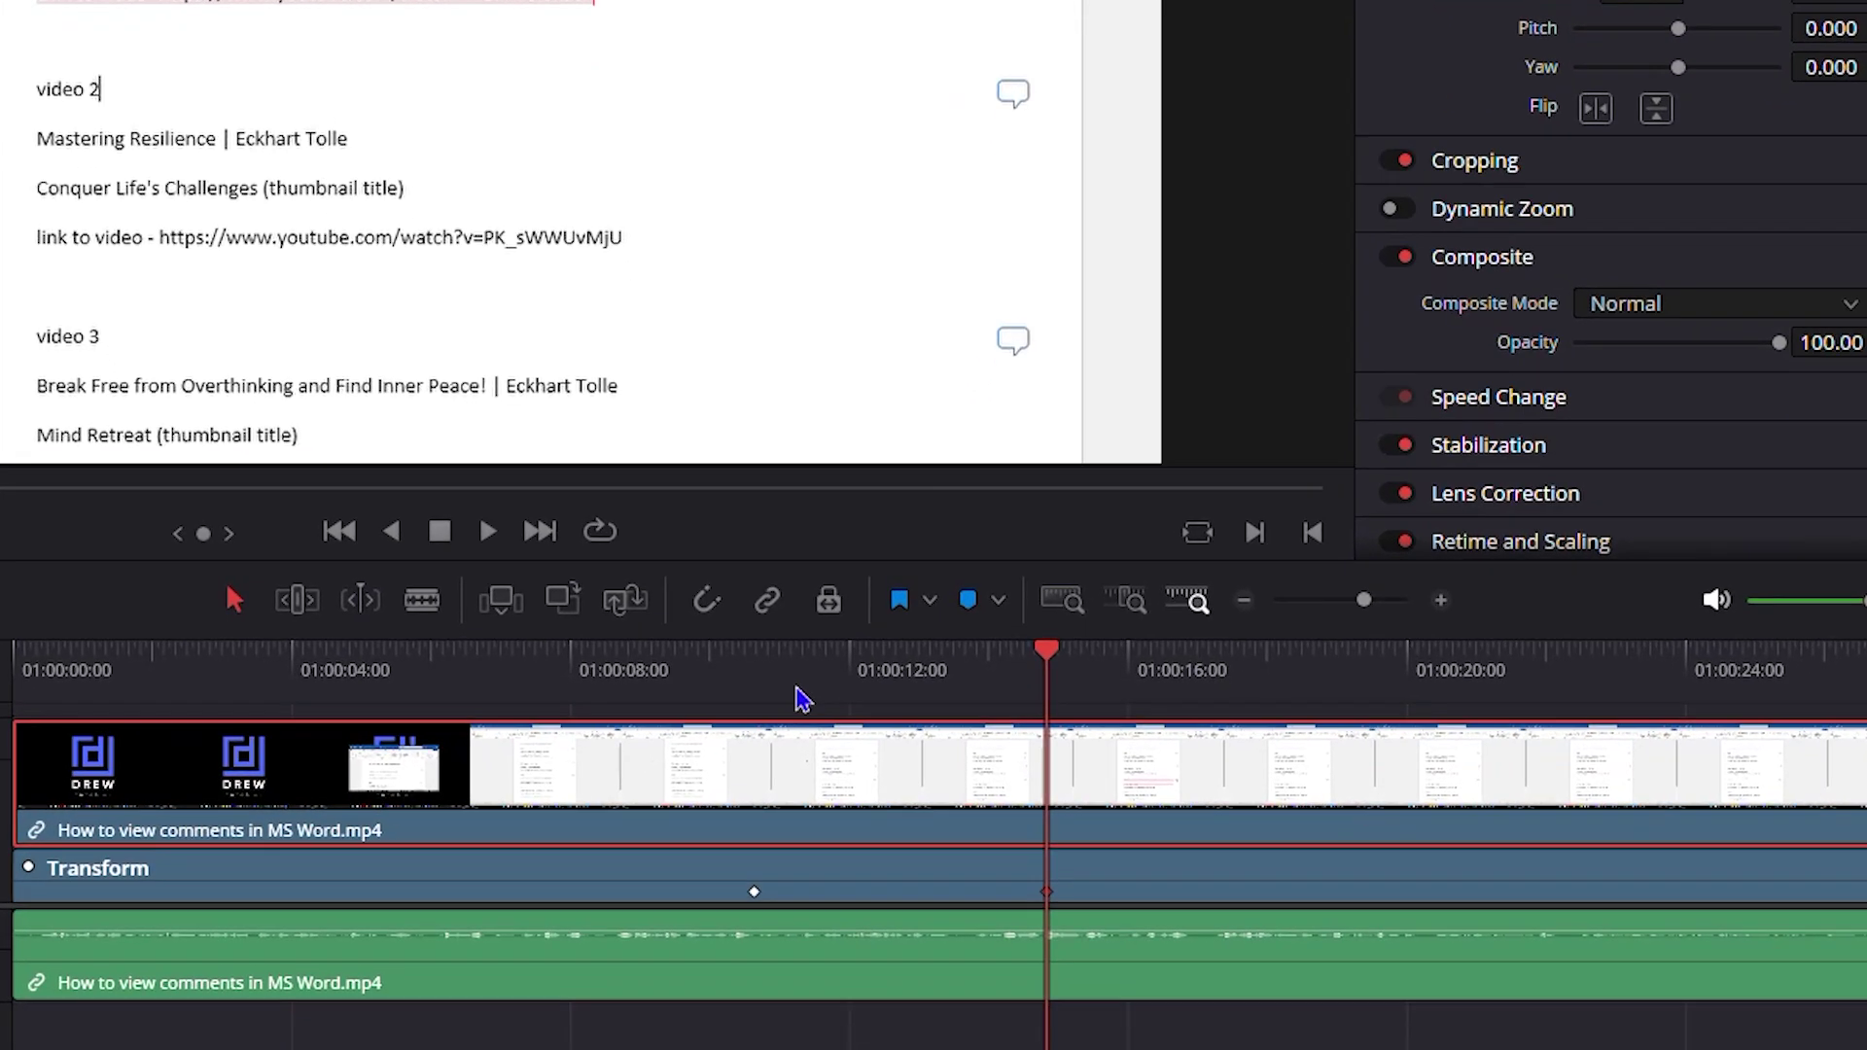
# Scrub through the zoom-in and stop the playhead at 01:00:17:22, where zoom holds at 2.120
pyautogui.click(781, 661)
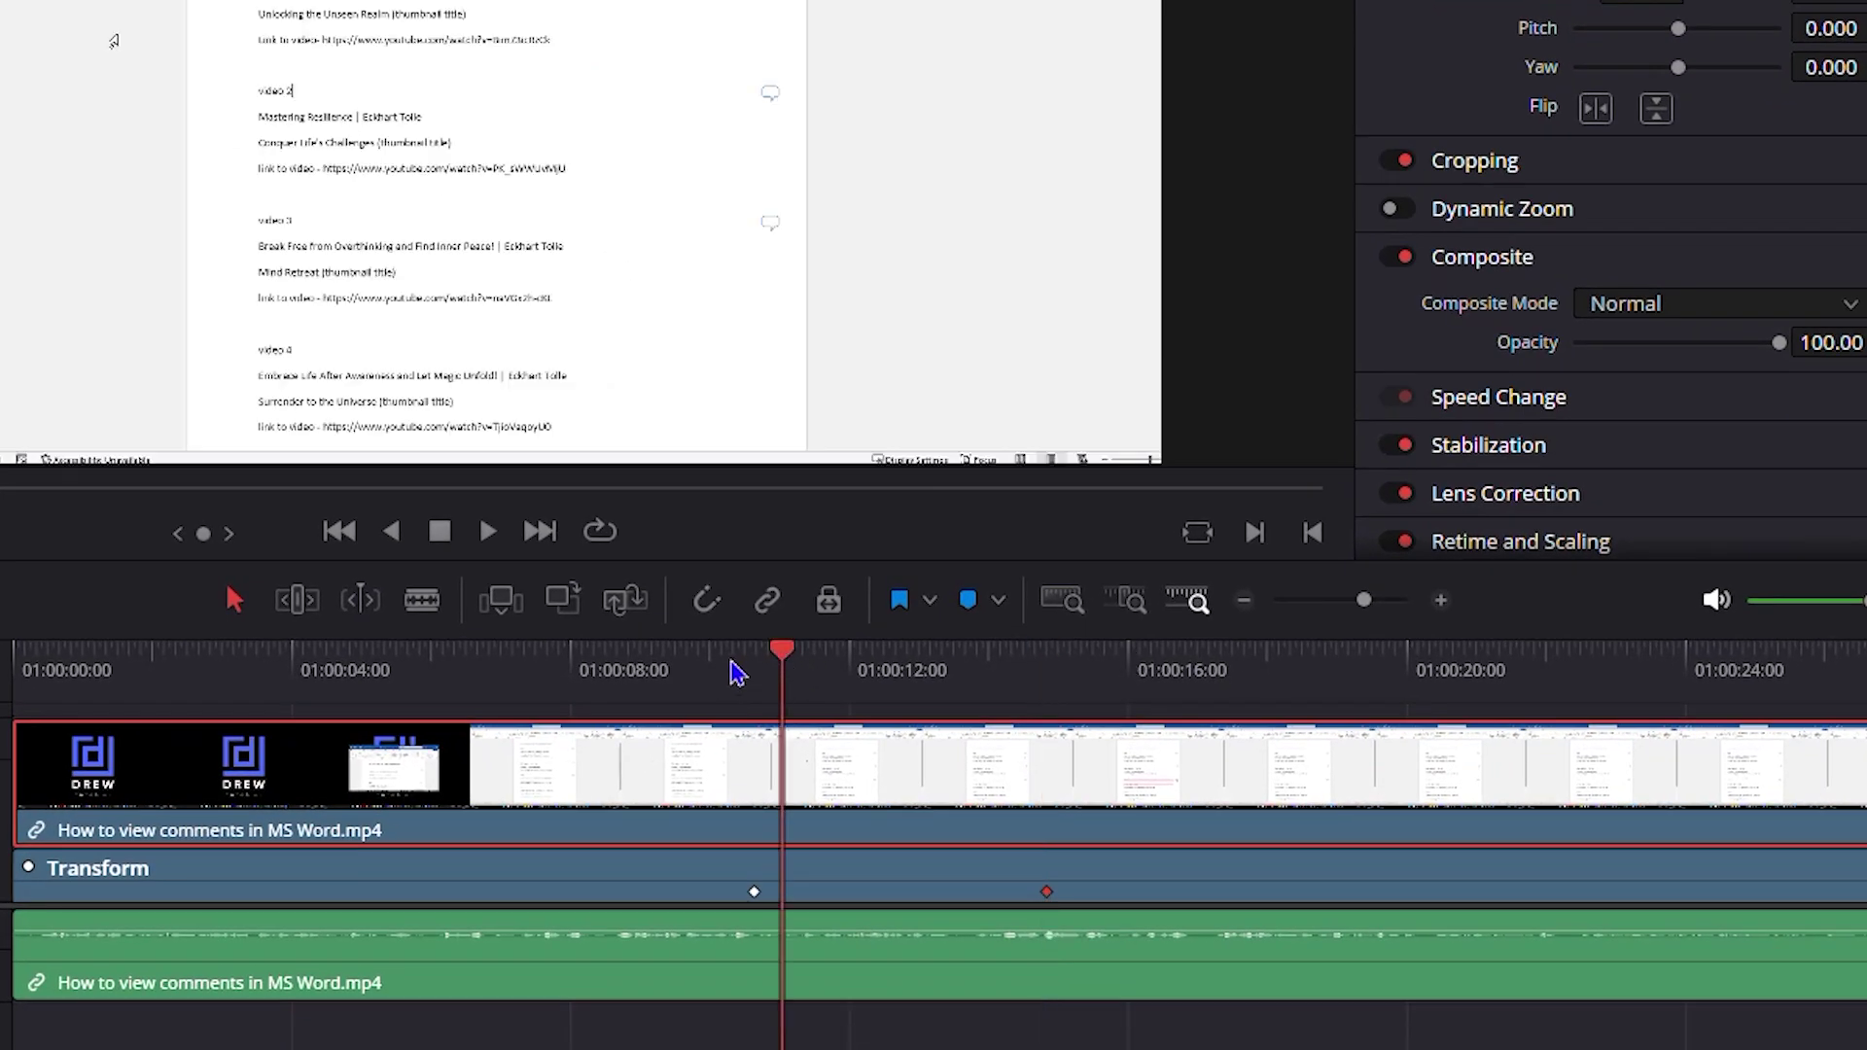
pyautogui.moveTo(783, 657); pyautogui.dragTo(1055, 691)
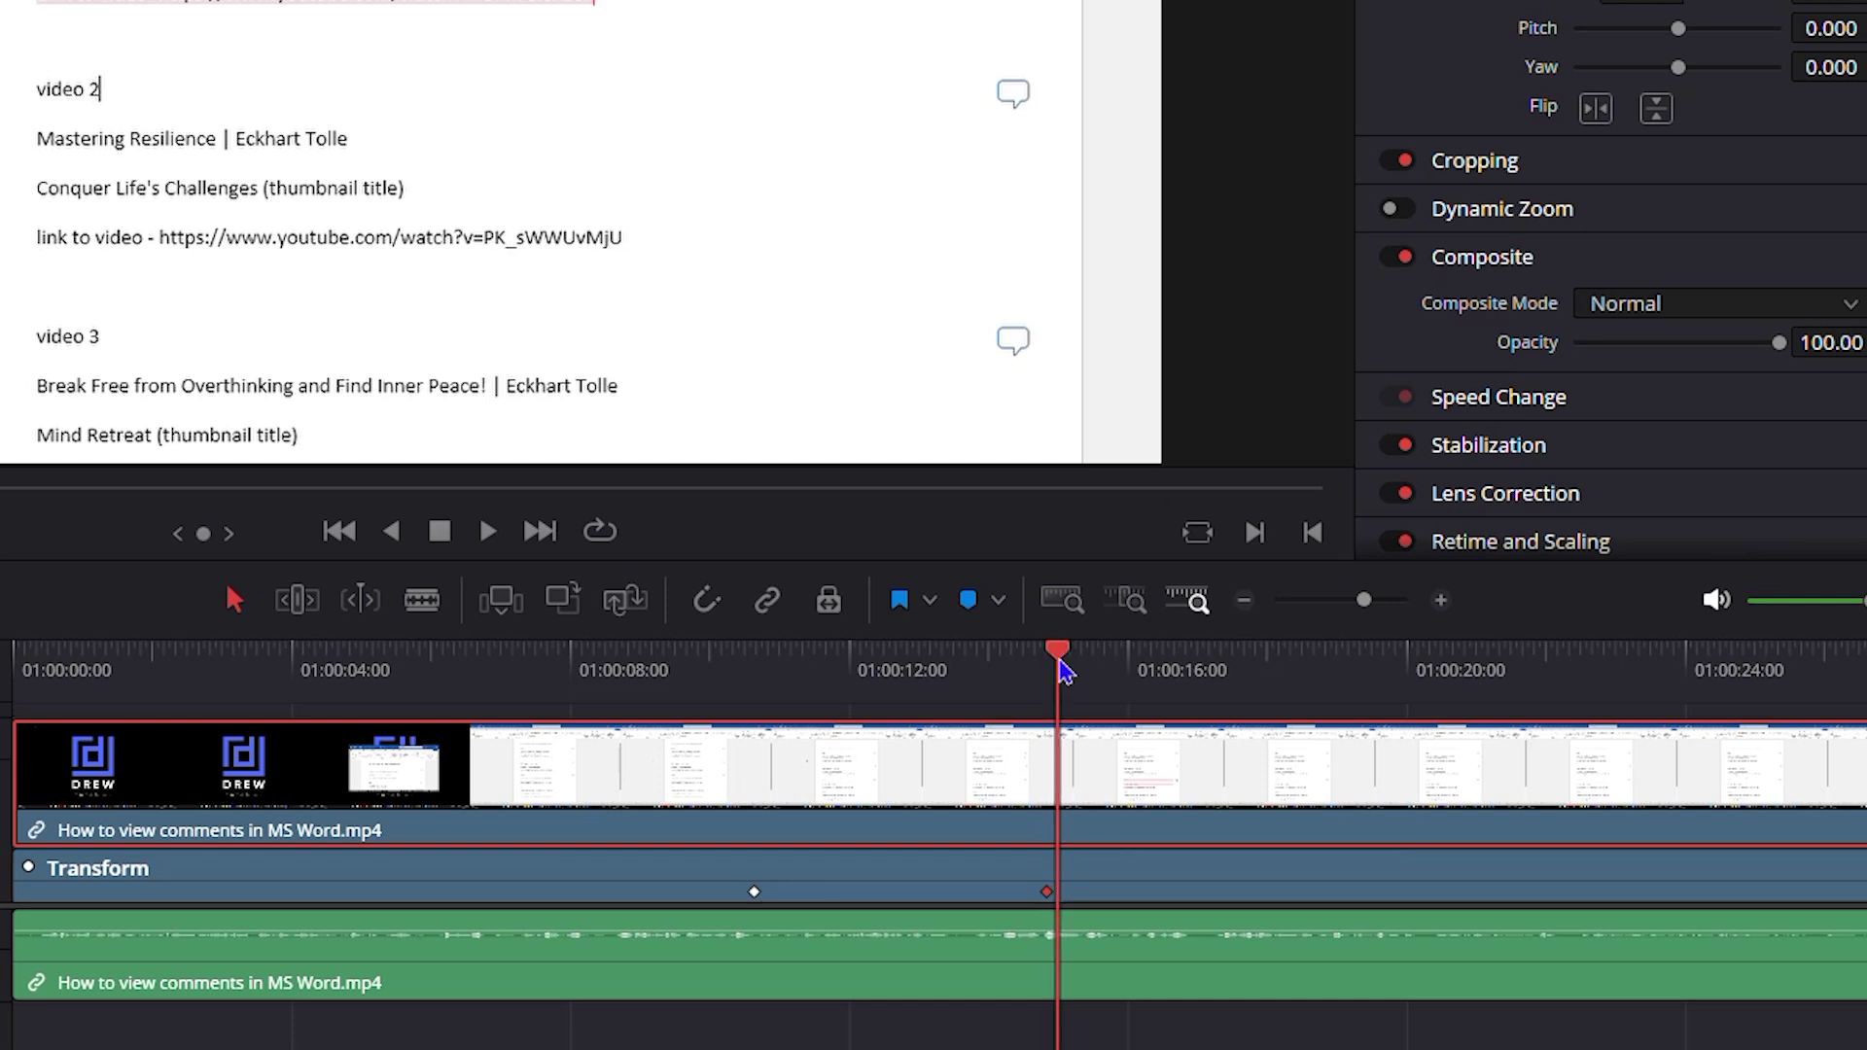
pyautogui.moveTo(1065, 671); pyautogui.dragTo(1262, 676)
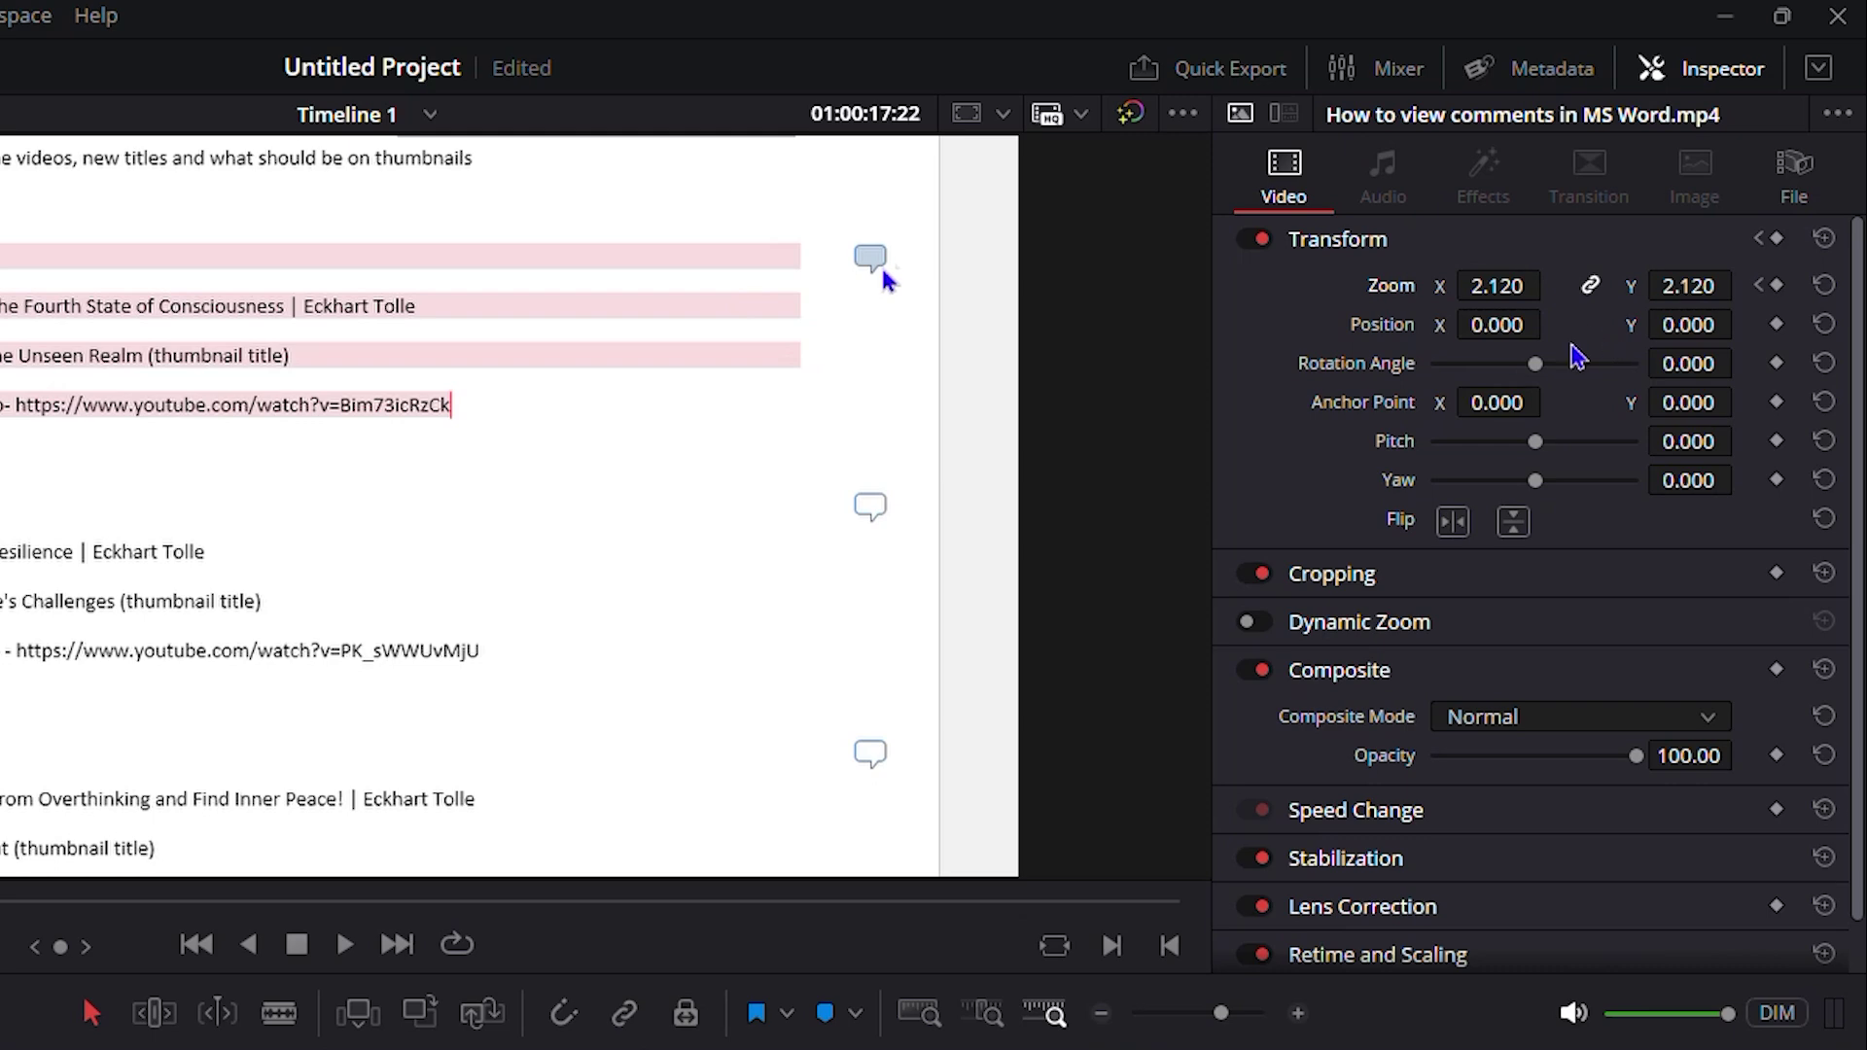
# Keyframe Zoom at 2.120 at 01:00:17:22, then again at 01:00:21:17
pyautogui.click(1777, 285)
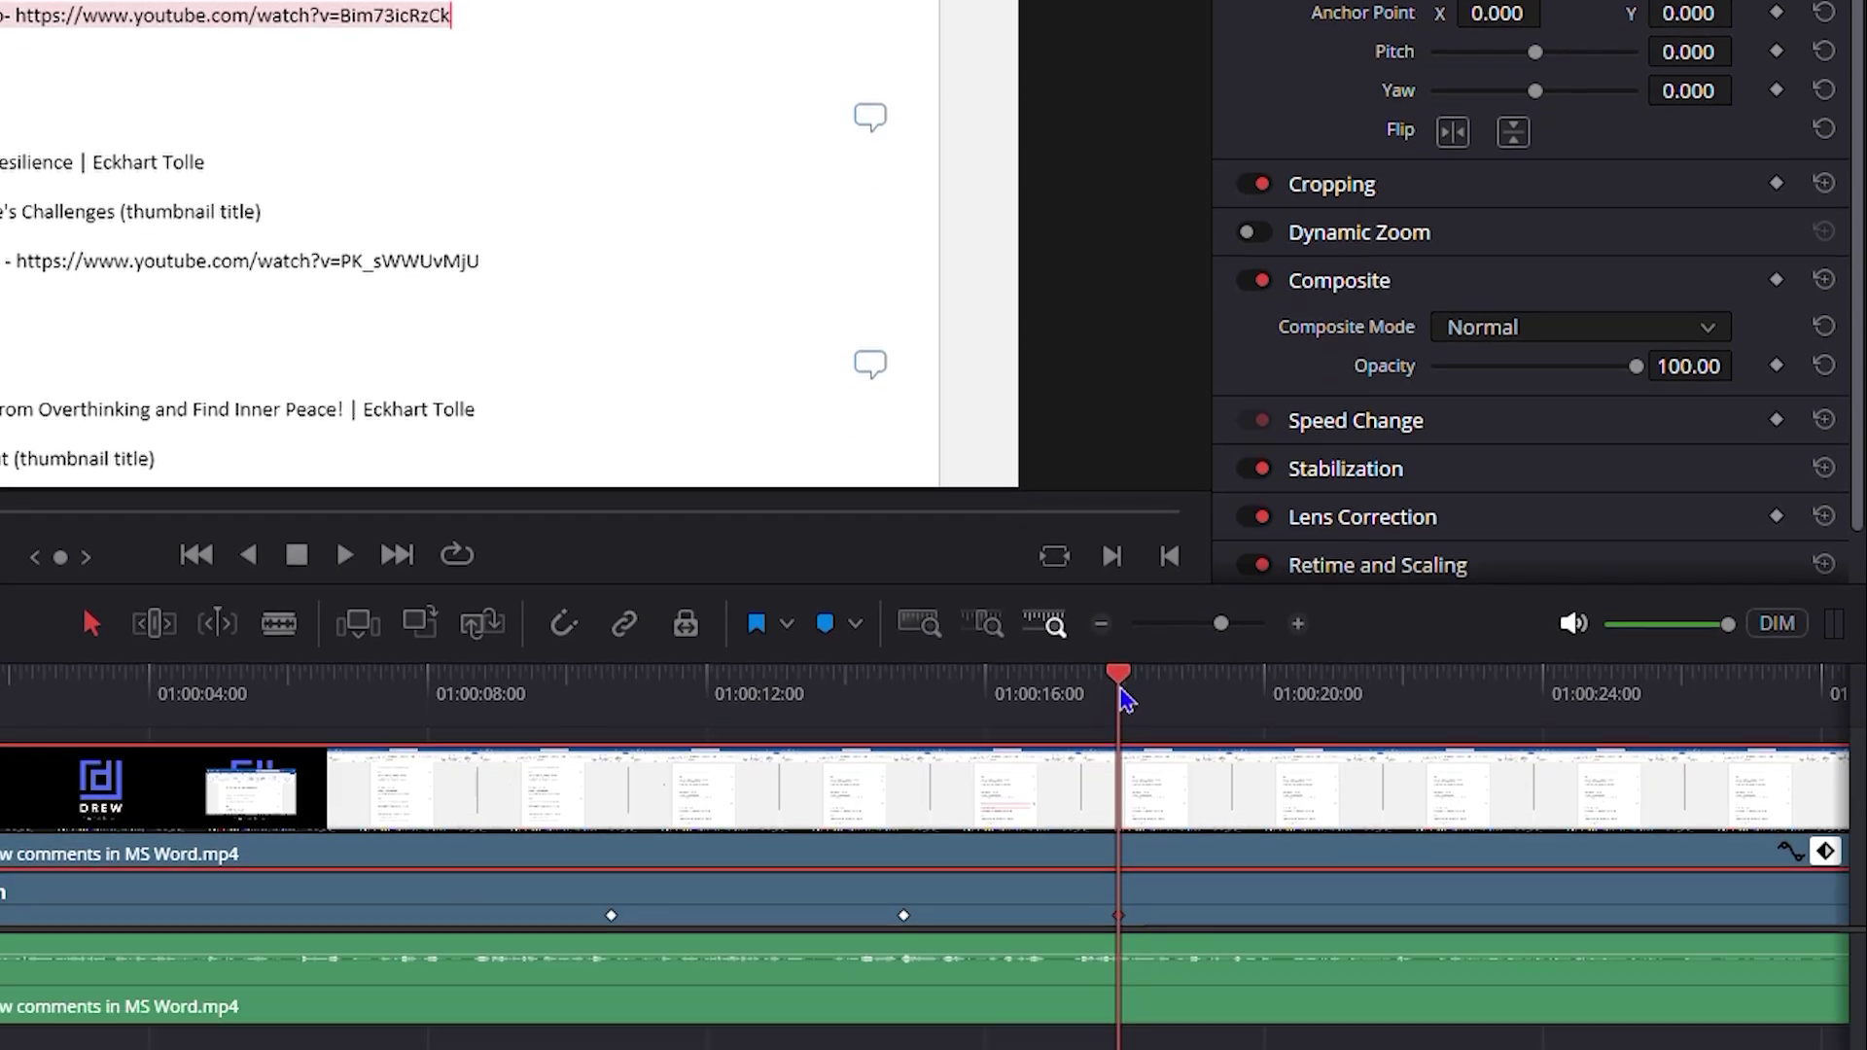
pyautogui.moveTo(1126, 698); pyautogui.dragTo(1391, 725)
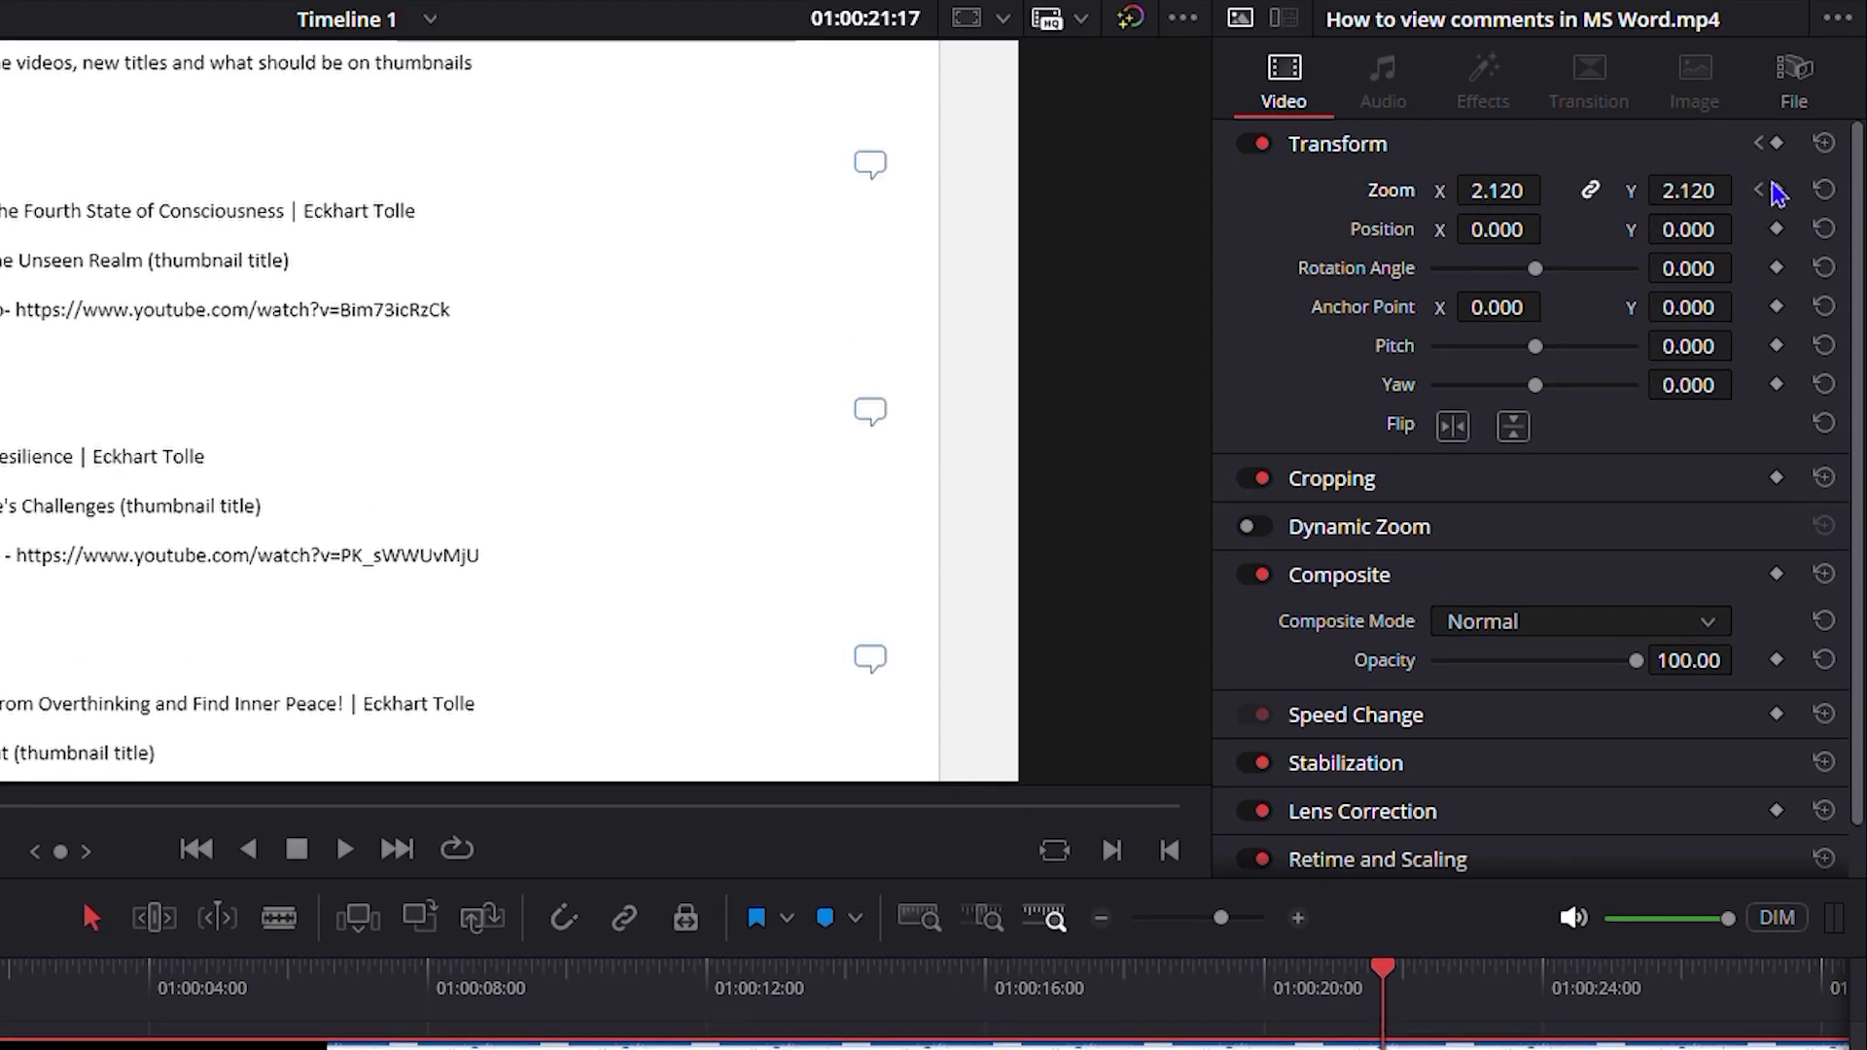
pyautogui.click(1776, 191)
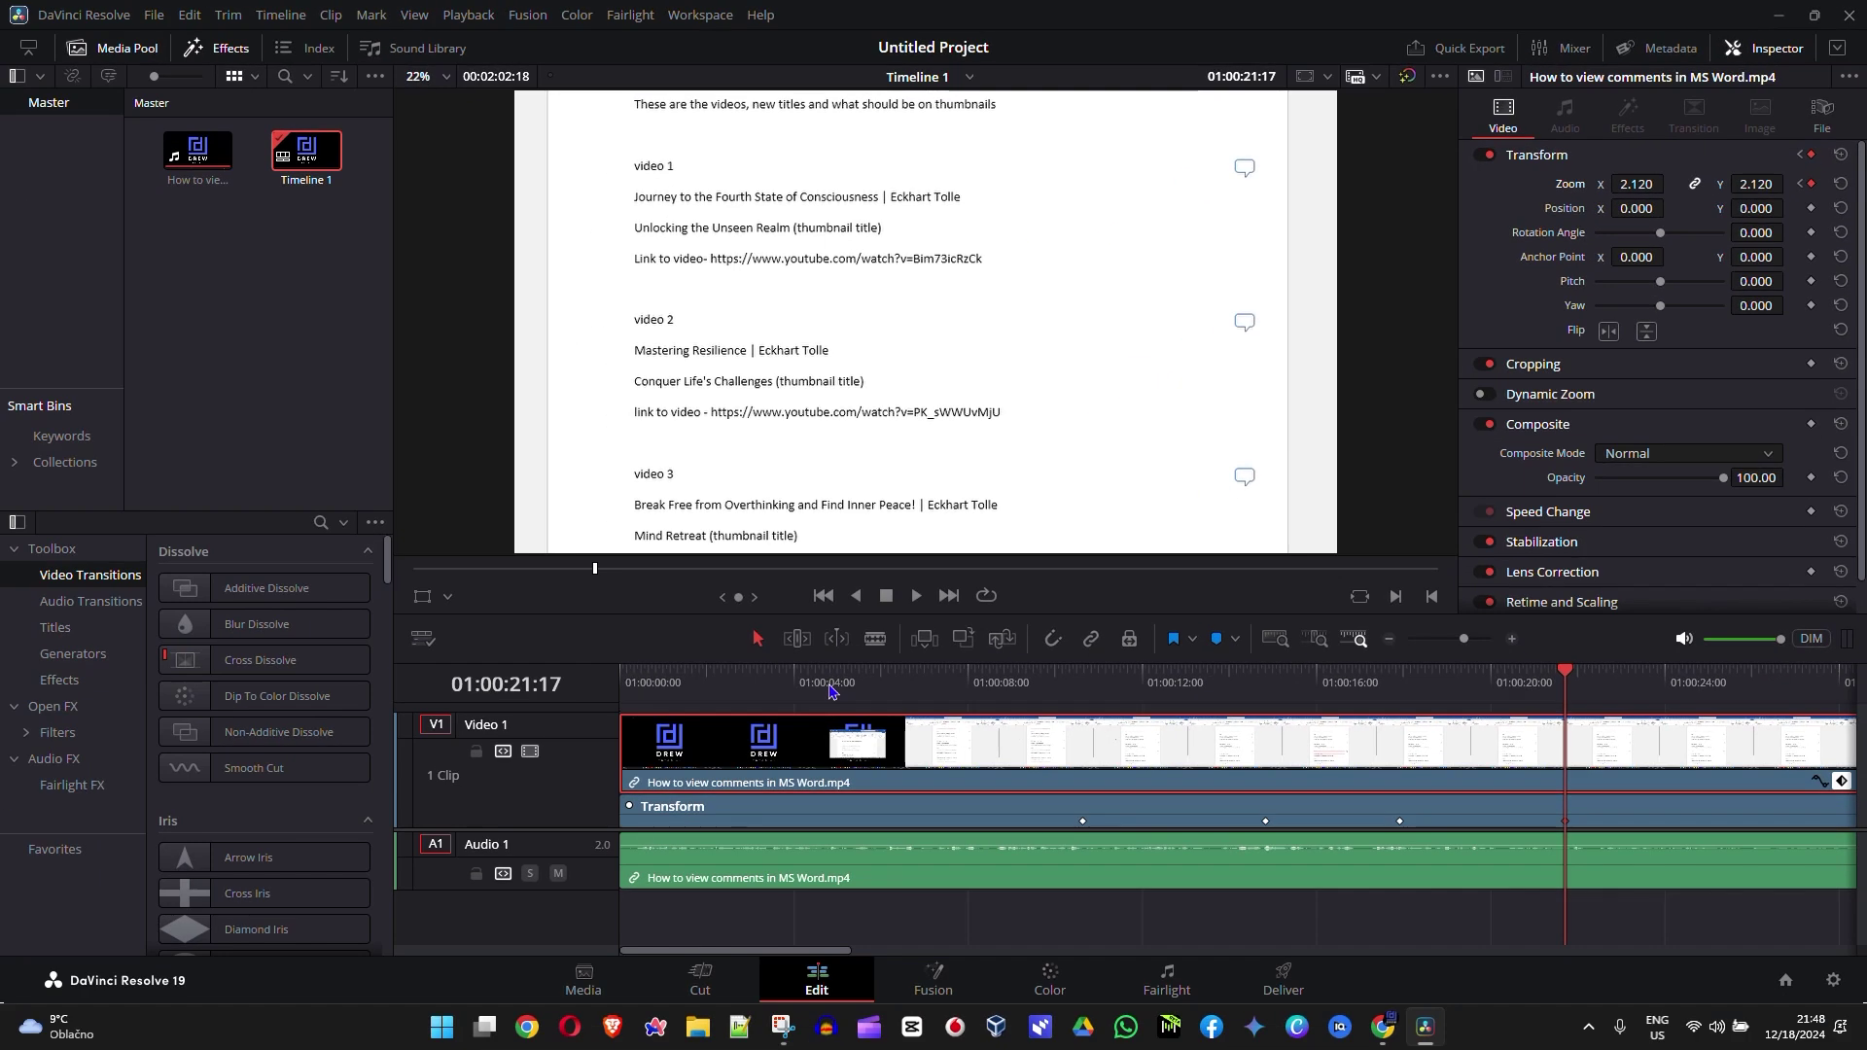
# Compare the unzoomed start near 01:00:04 with the zoomed frame, ending at 01:00:21:17
pyautogui.click(829, 681)
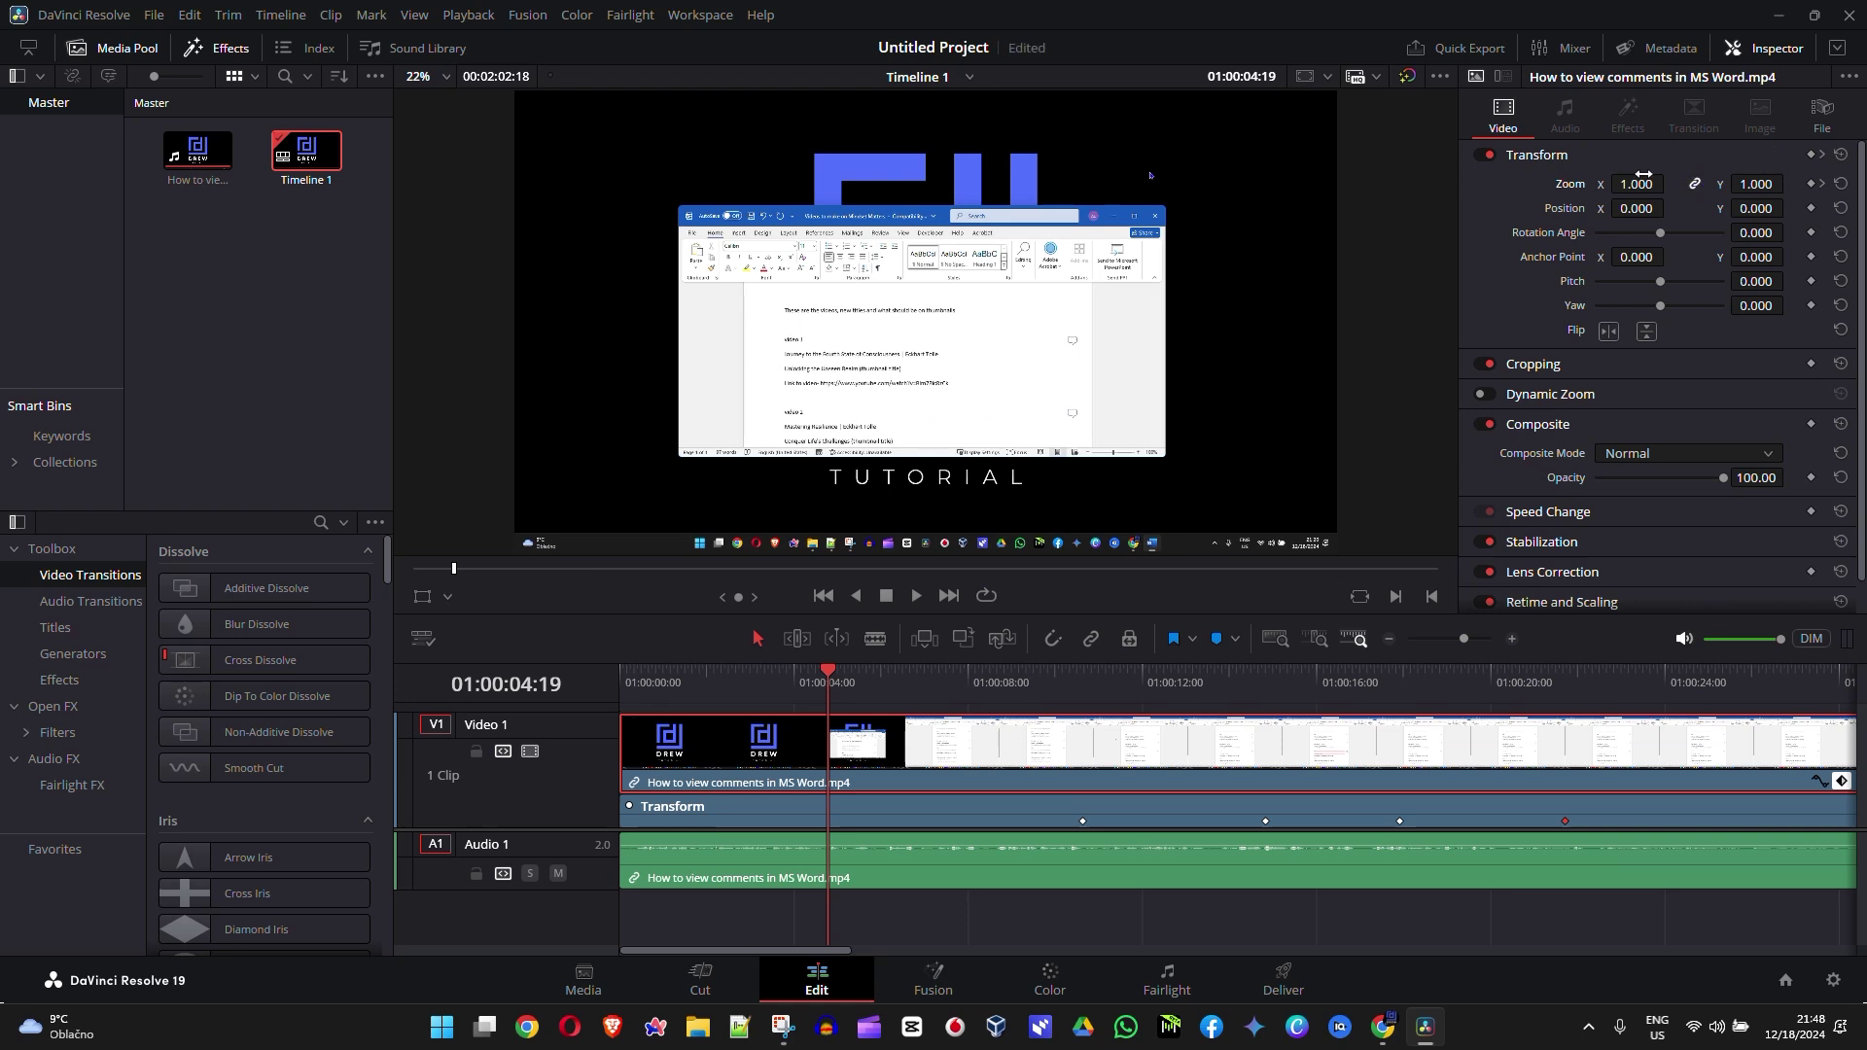
pyautogui.click(1555, 686)
pyautogui.click(836, 690)
pyautogui.click(1568, 688)
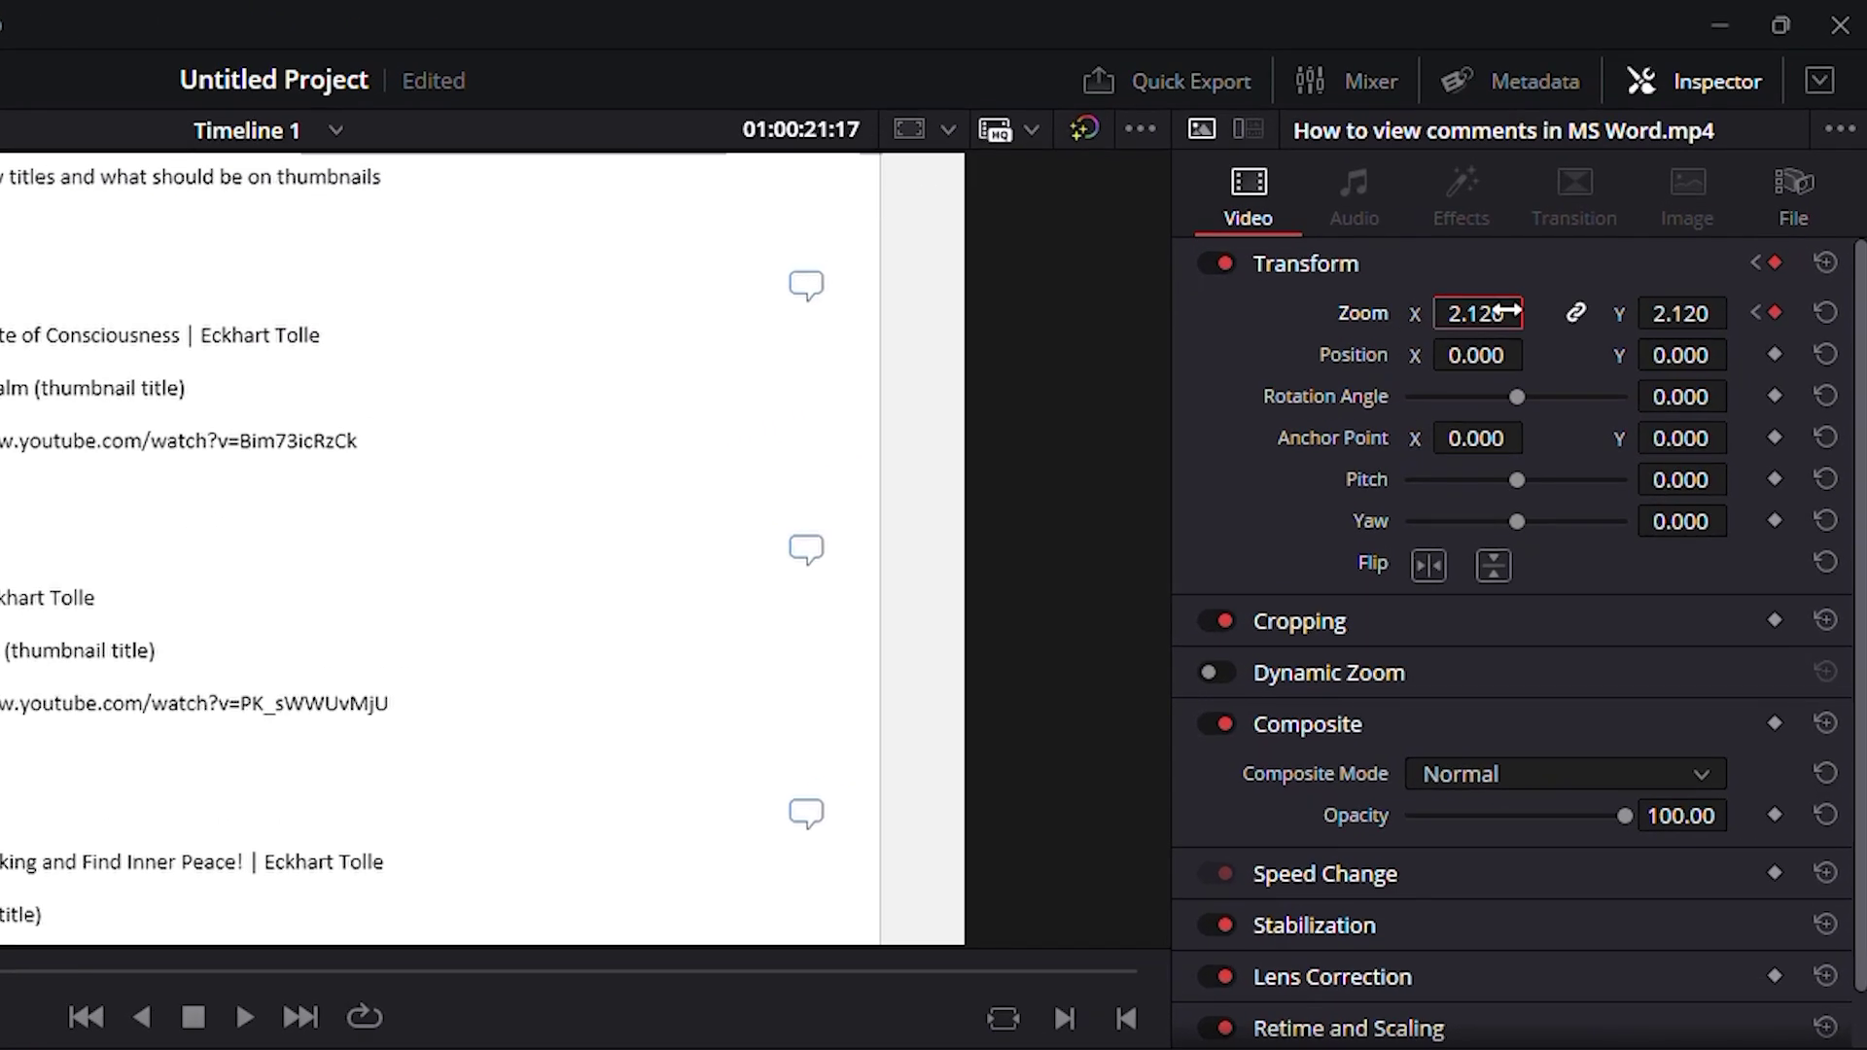
# Set the Zoom keyframe at 01:00:21:17 to 1.000
pyautogui.click(1512, 313)
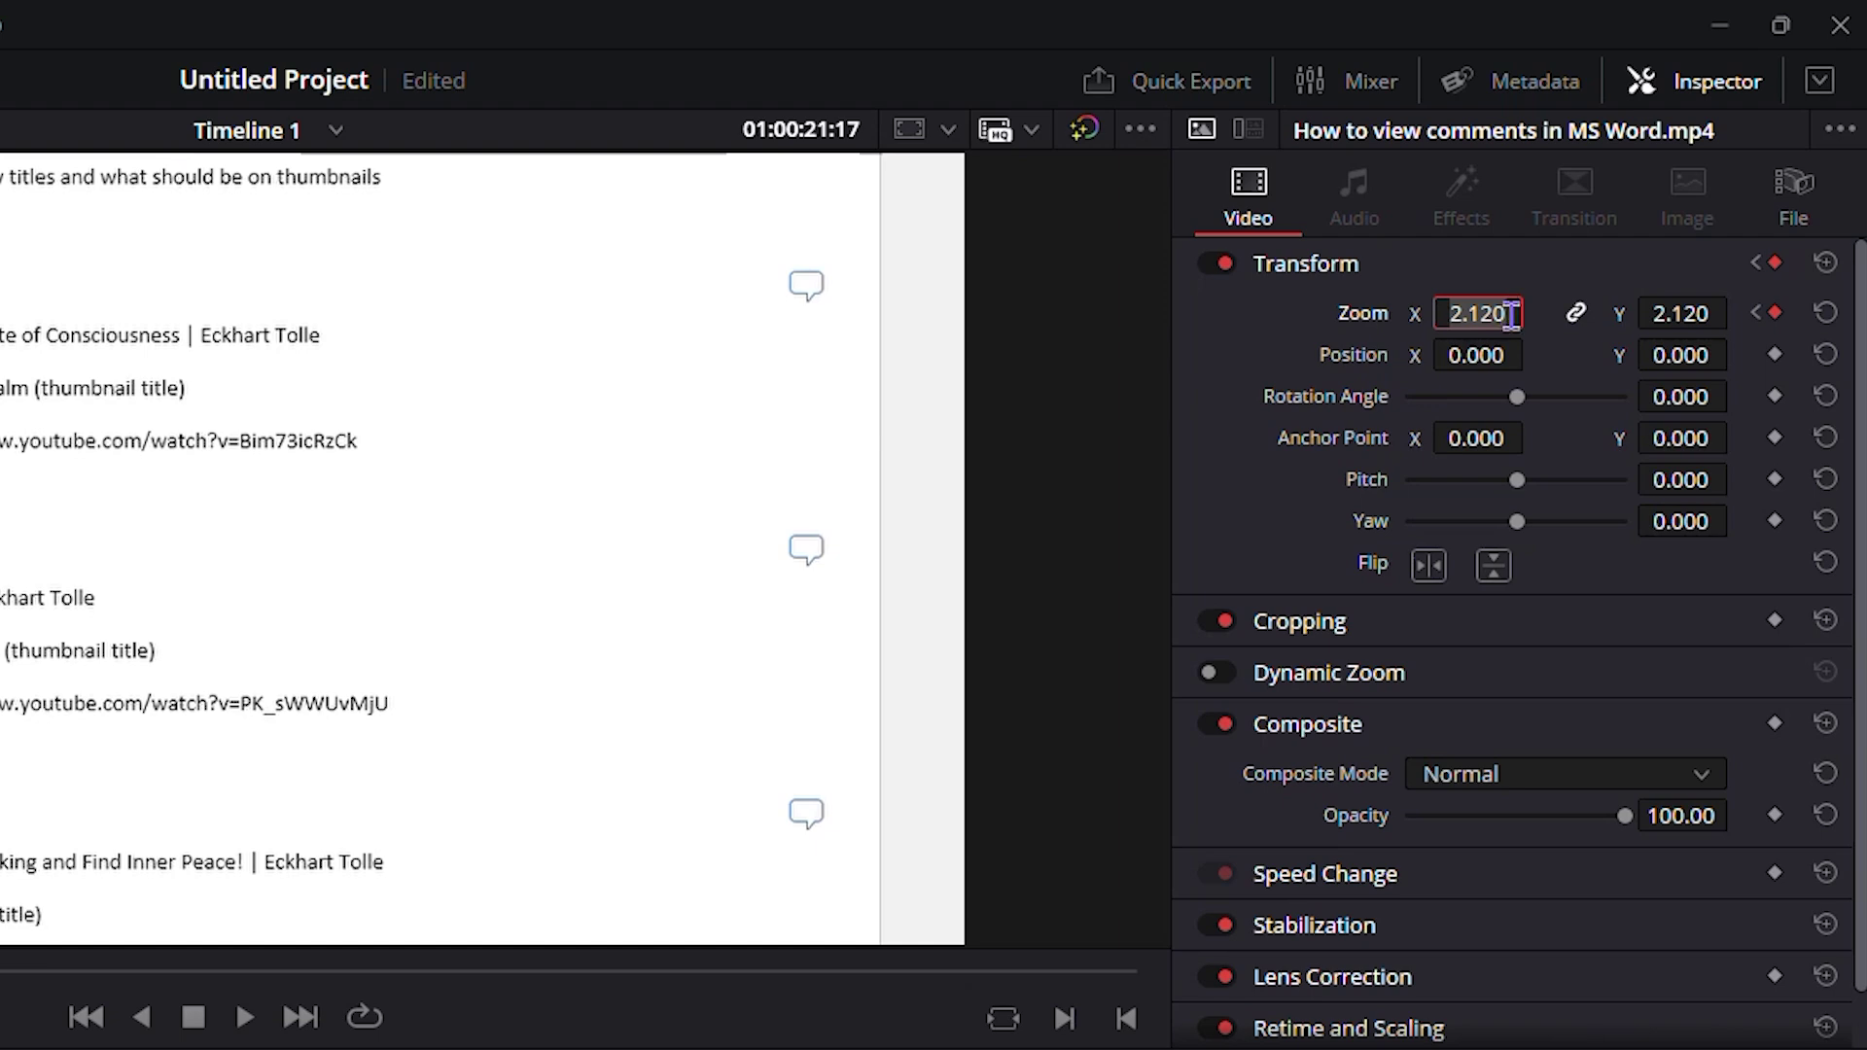
pyautogui.write('1.000')
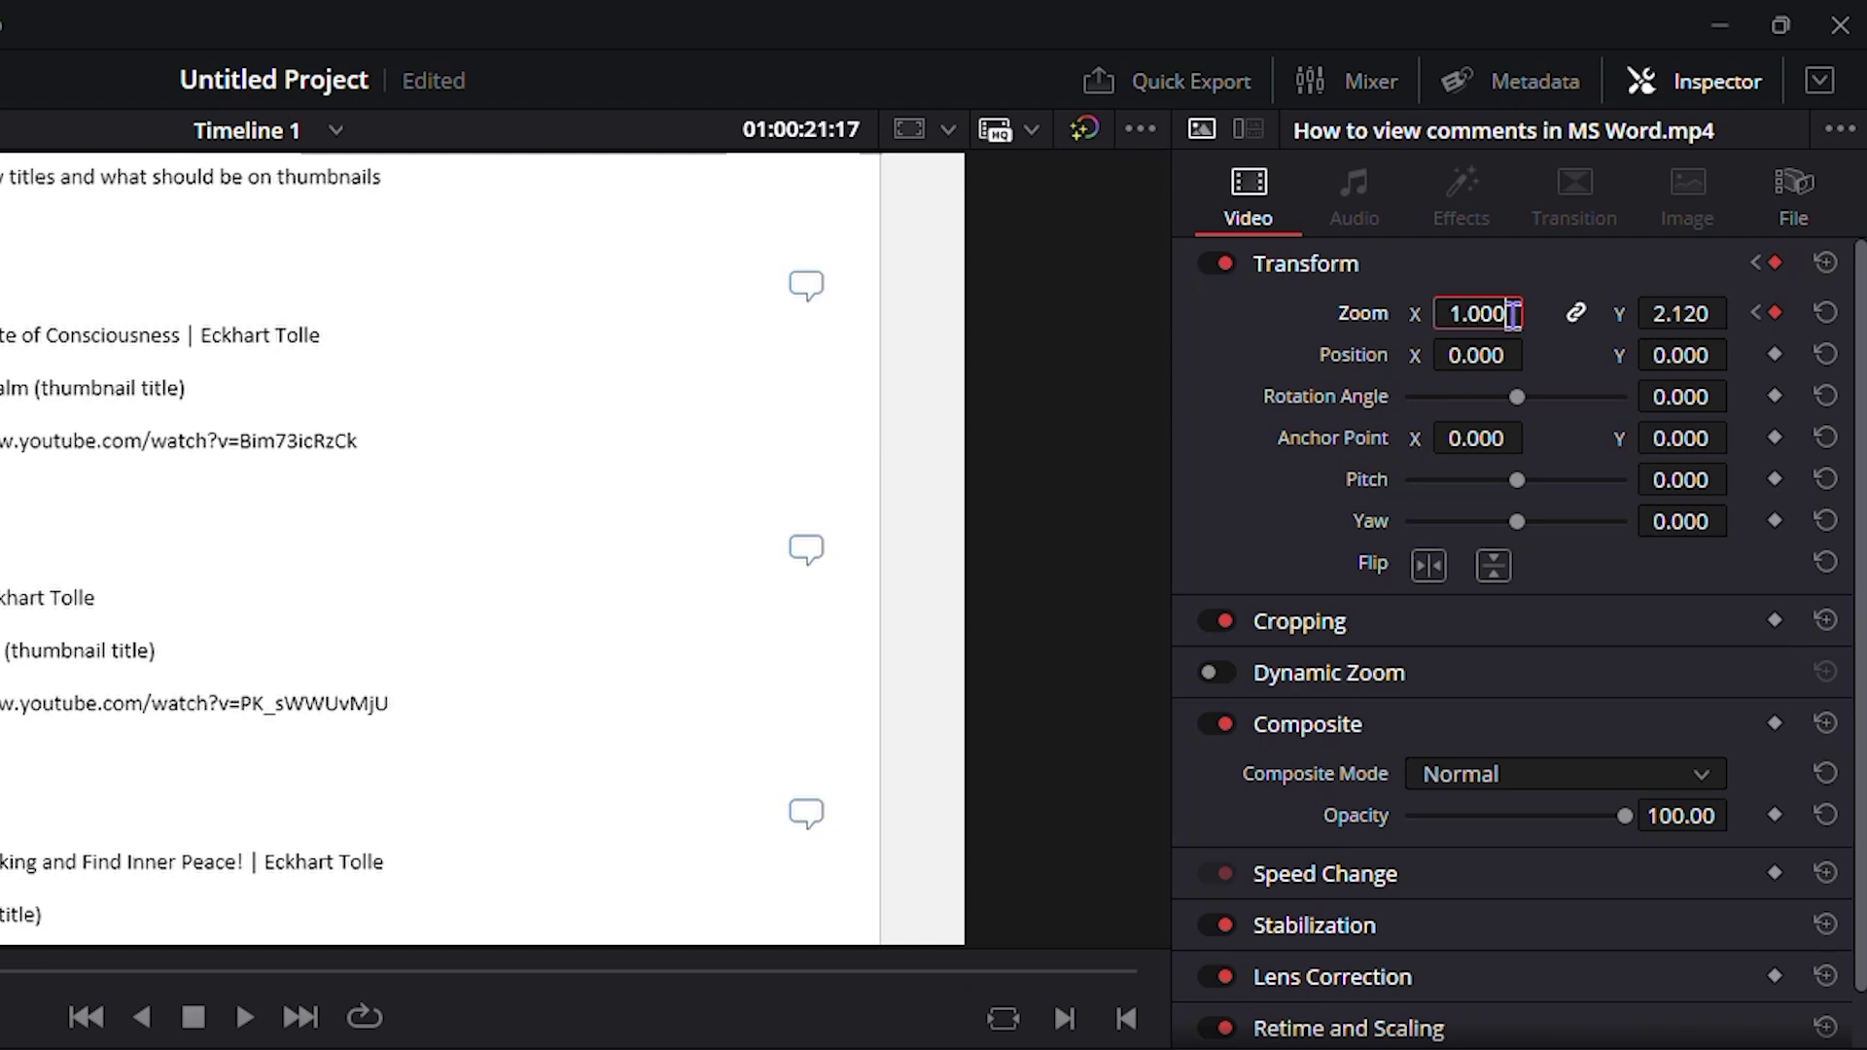
pyautogui.press('Return')
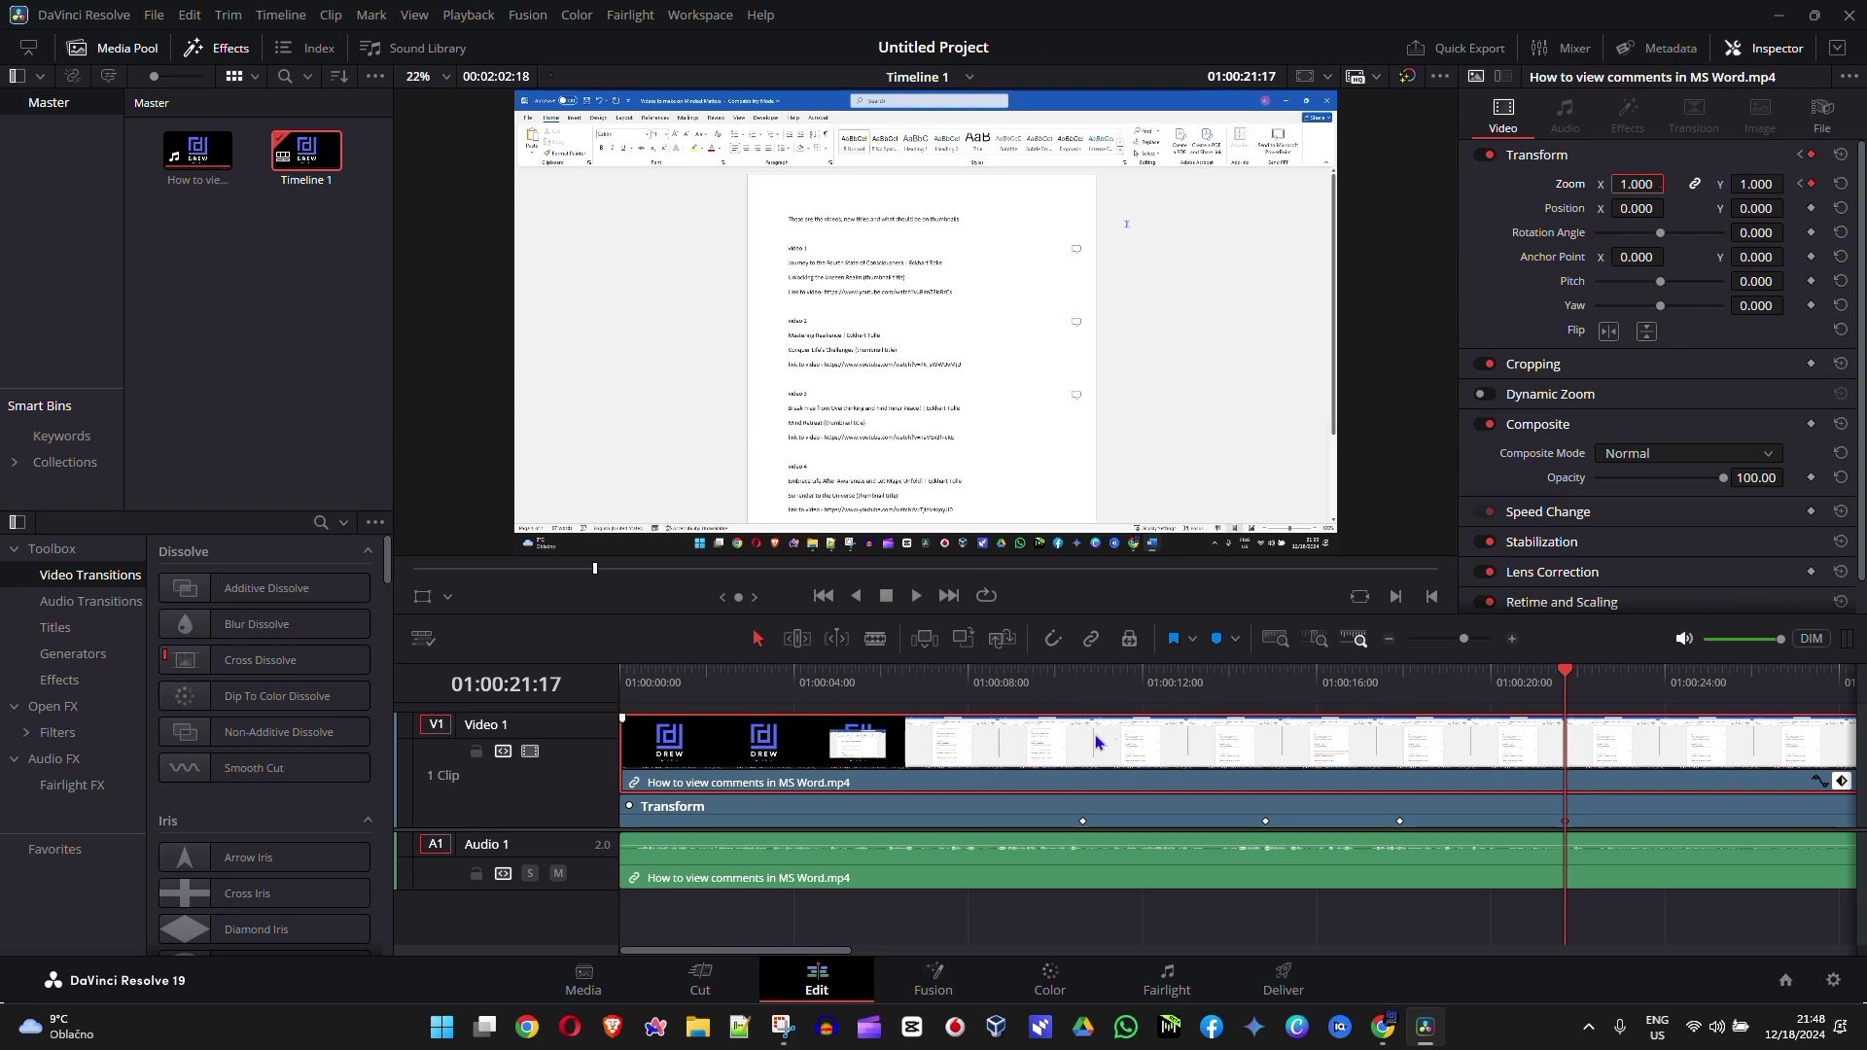
pyautogui.click(1059, 683)
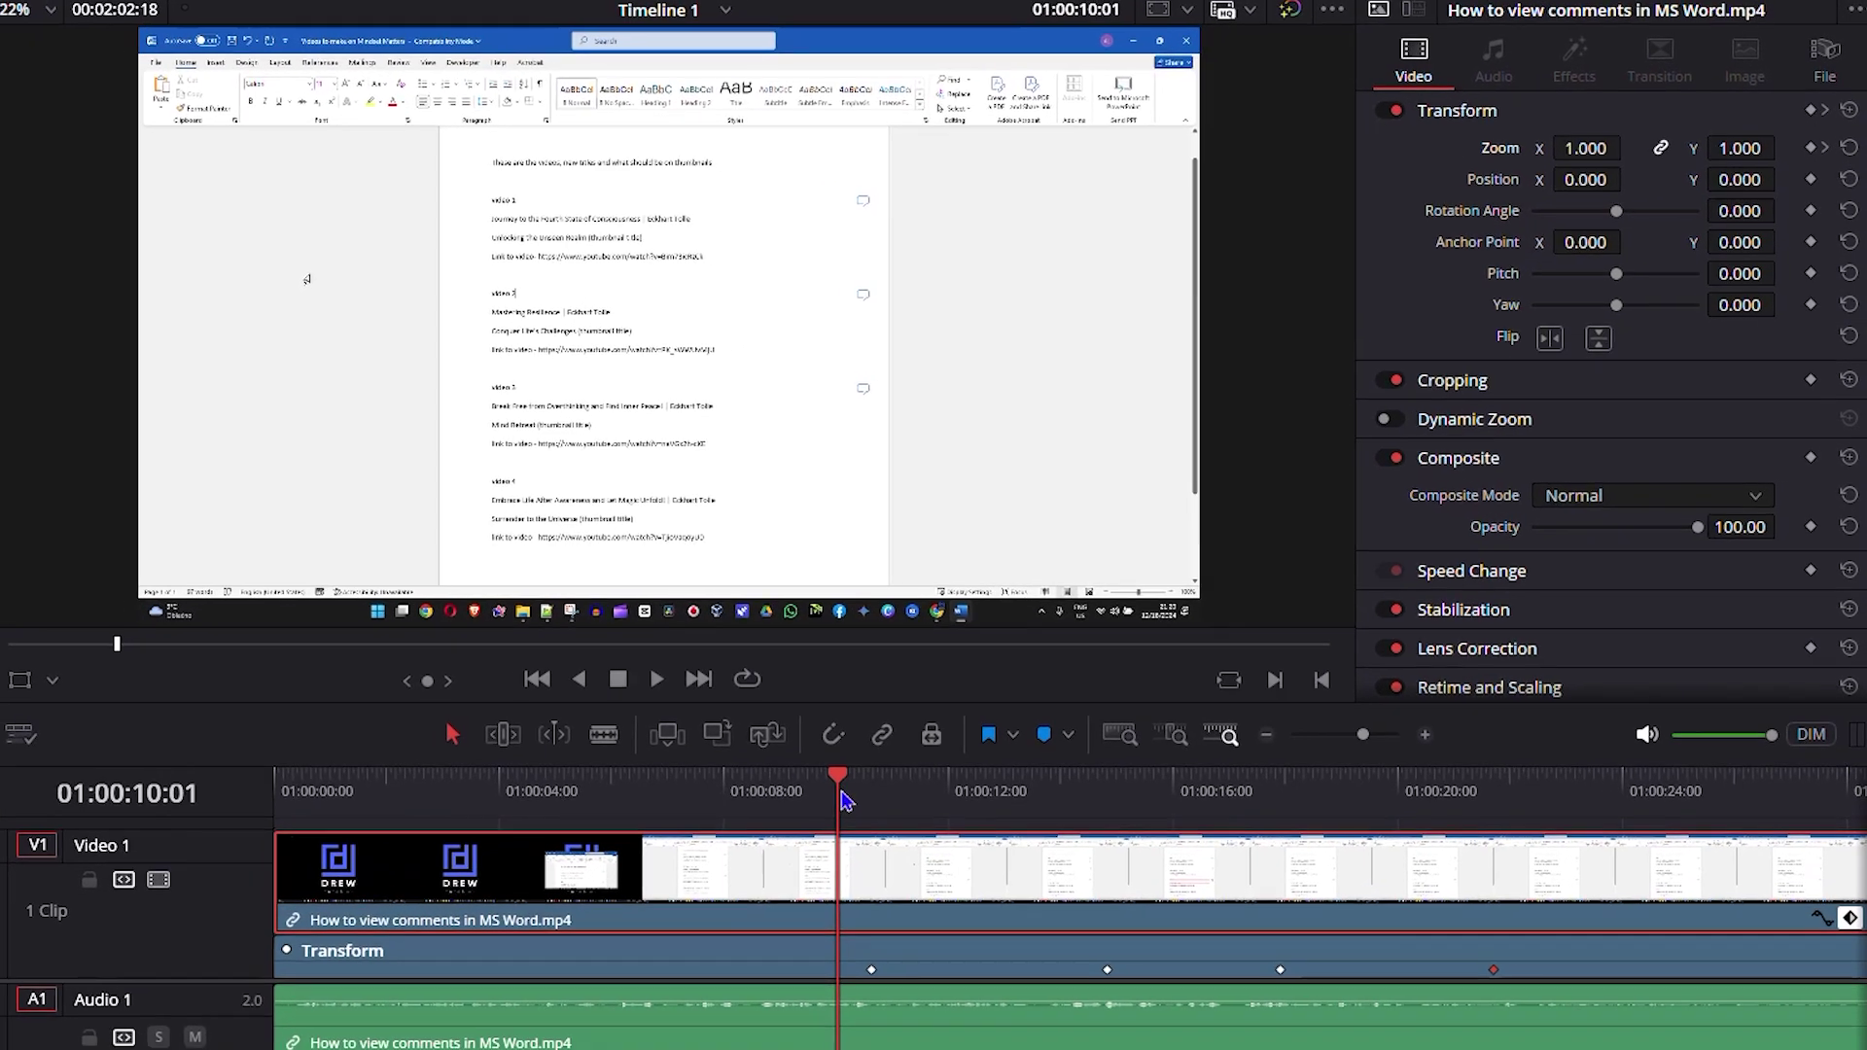
pyautogui.press('space')
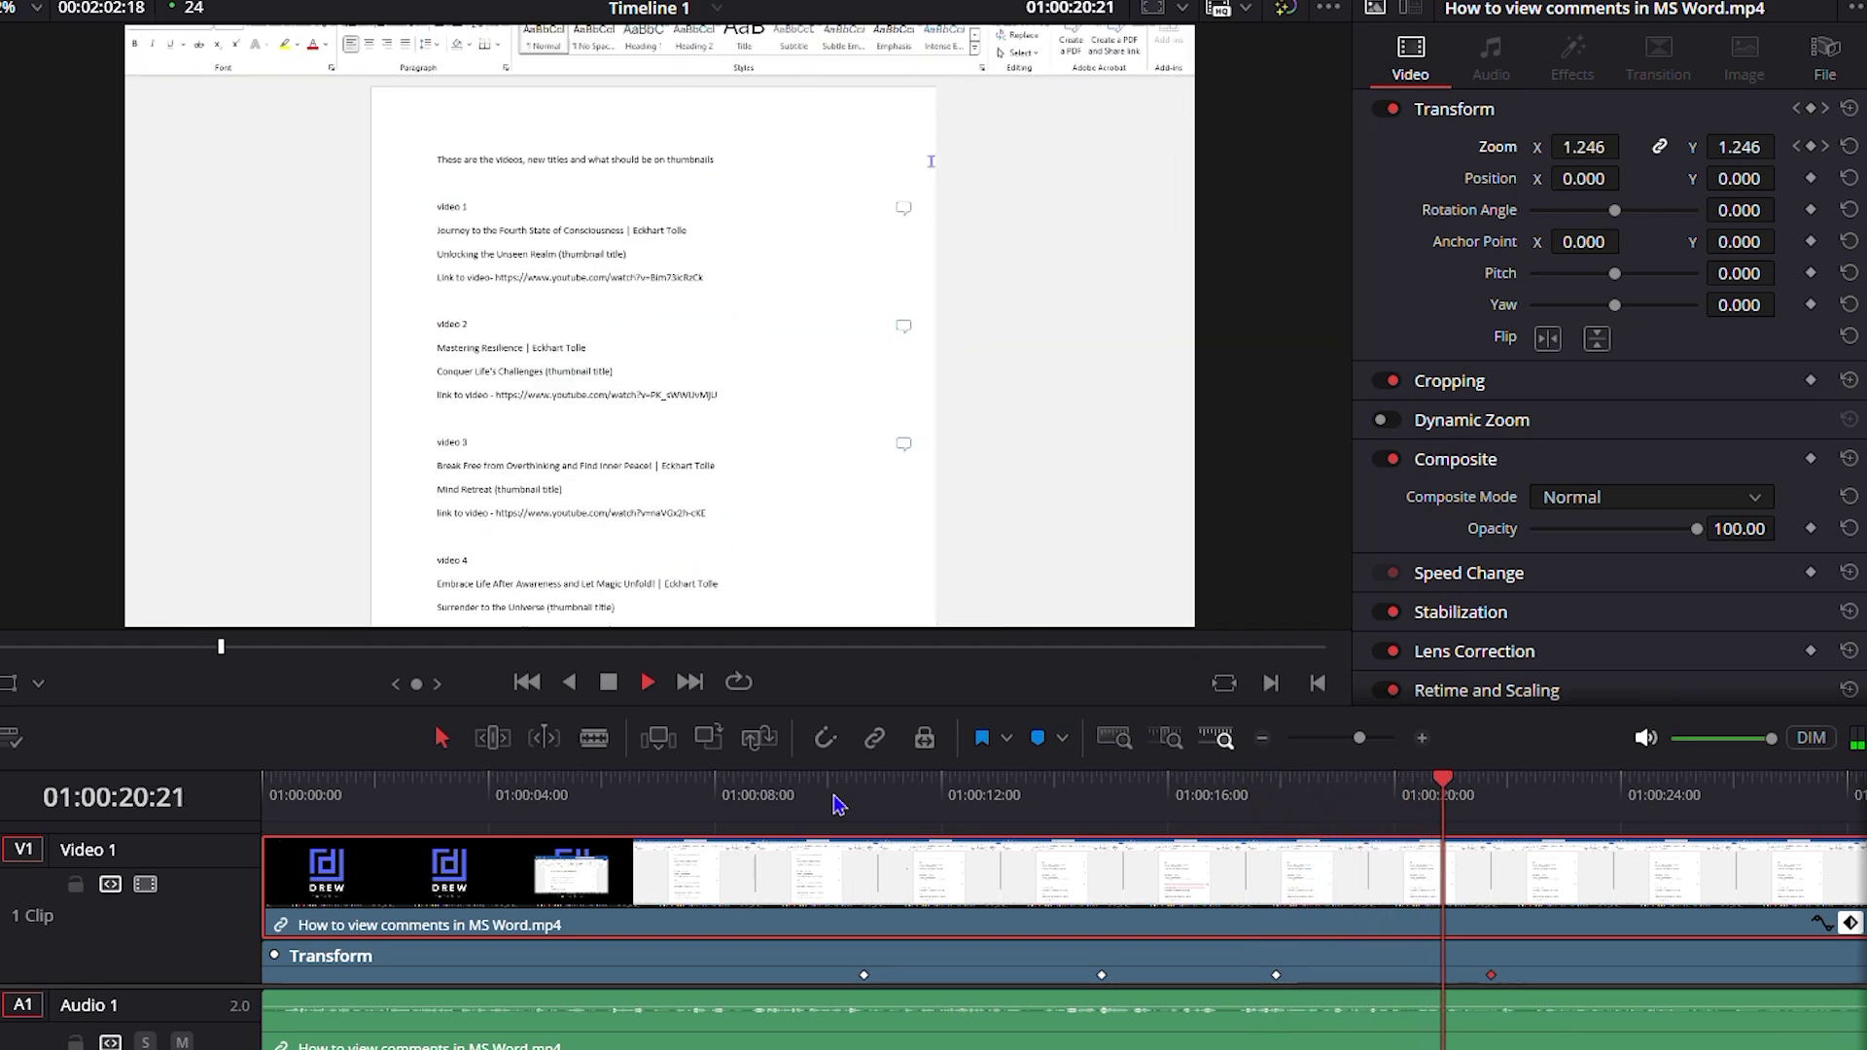
pyautogui.press('space')
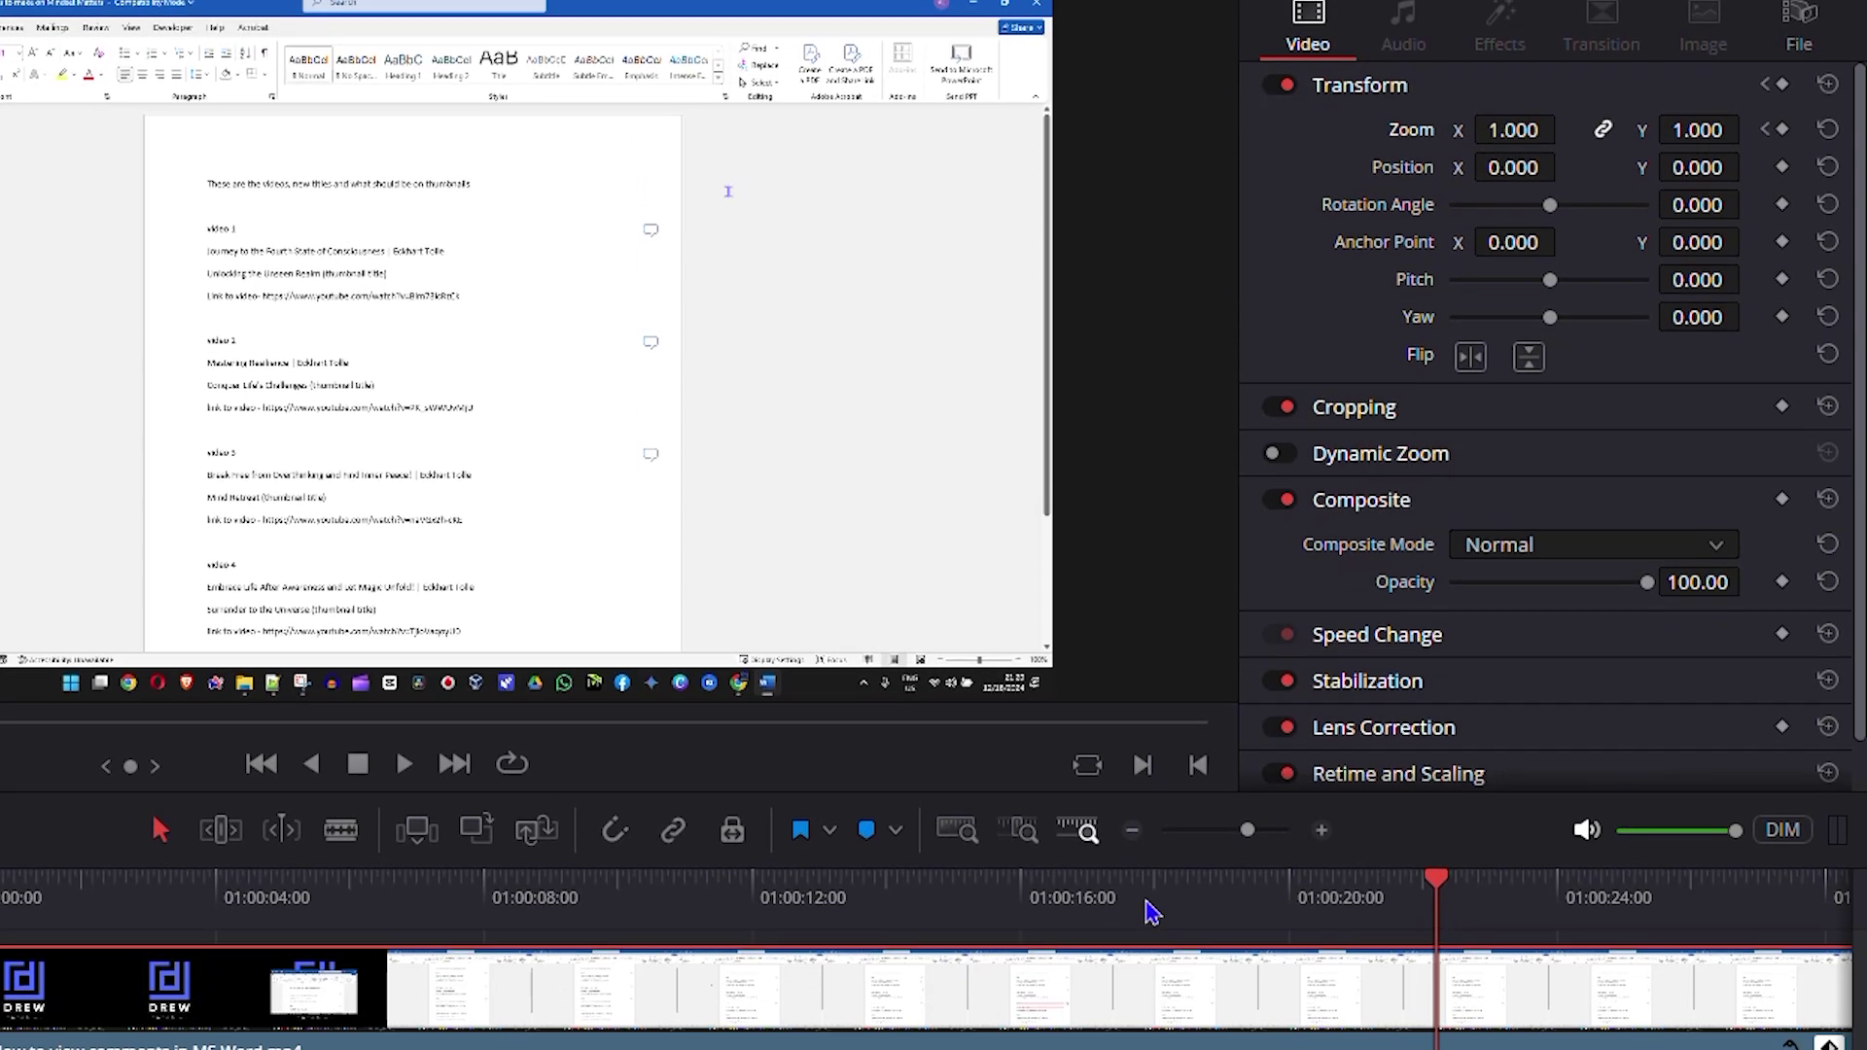
pyautogui.click(1146, 1043)
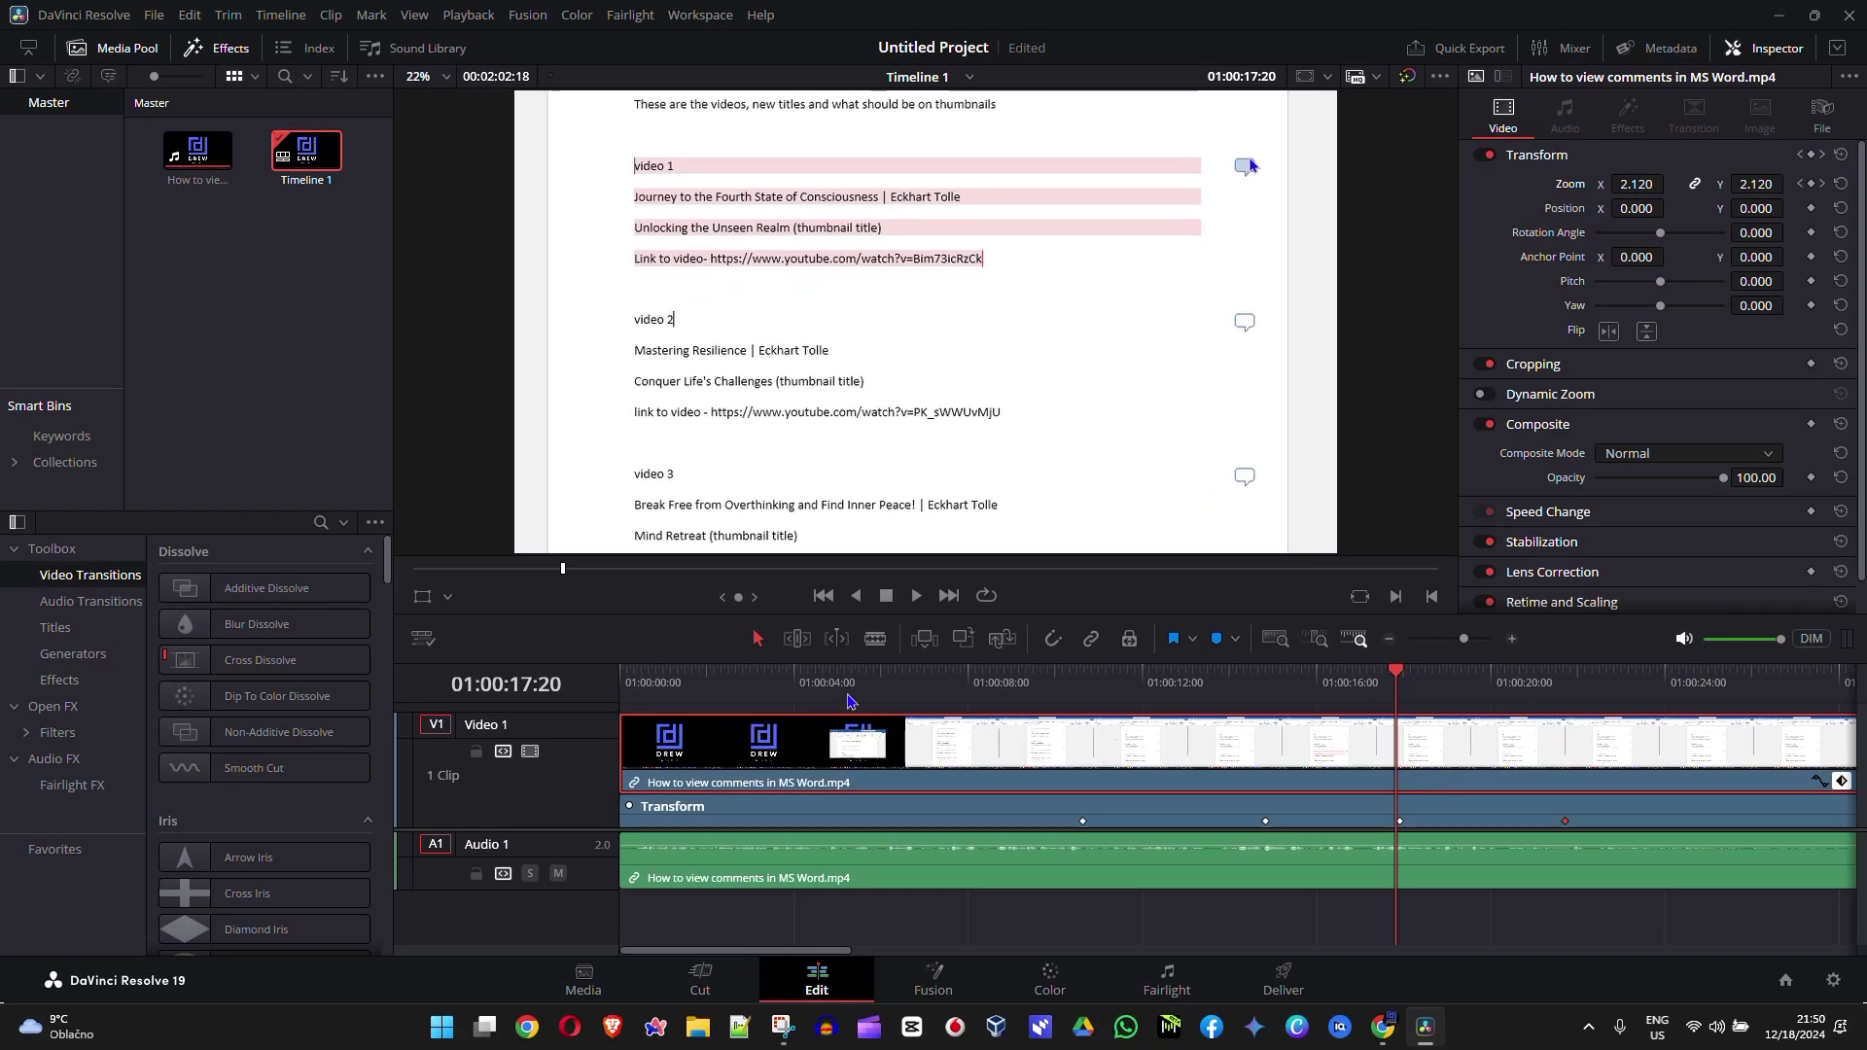
pyautogui.click(807, 684)
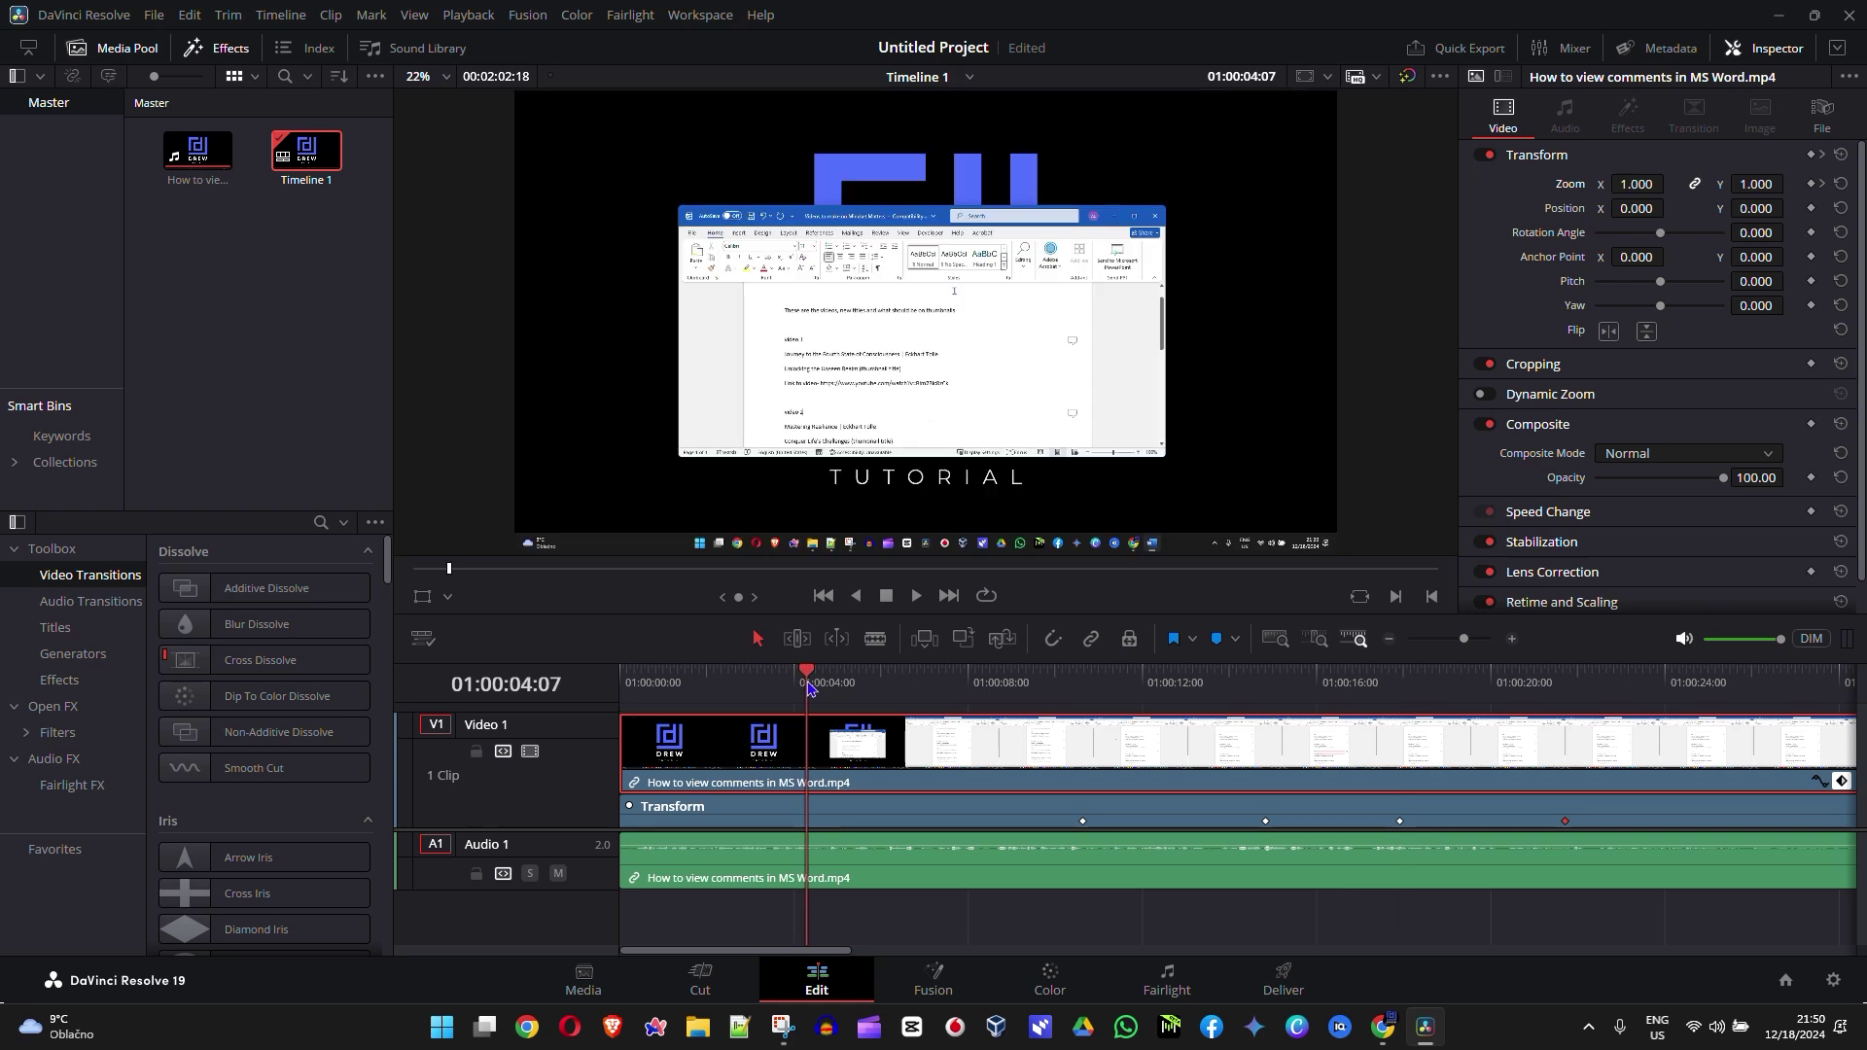
pyautogui.moveTo(808, 686); pyautogui.dragTo(939, 698)
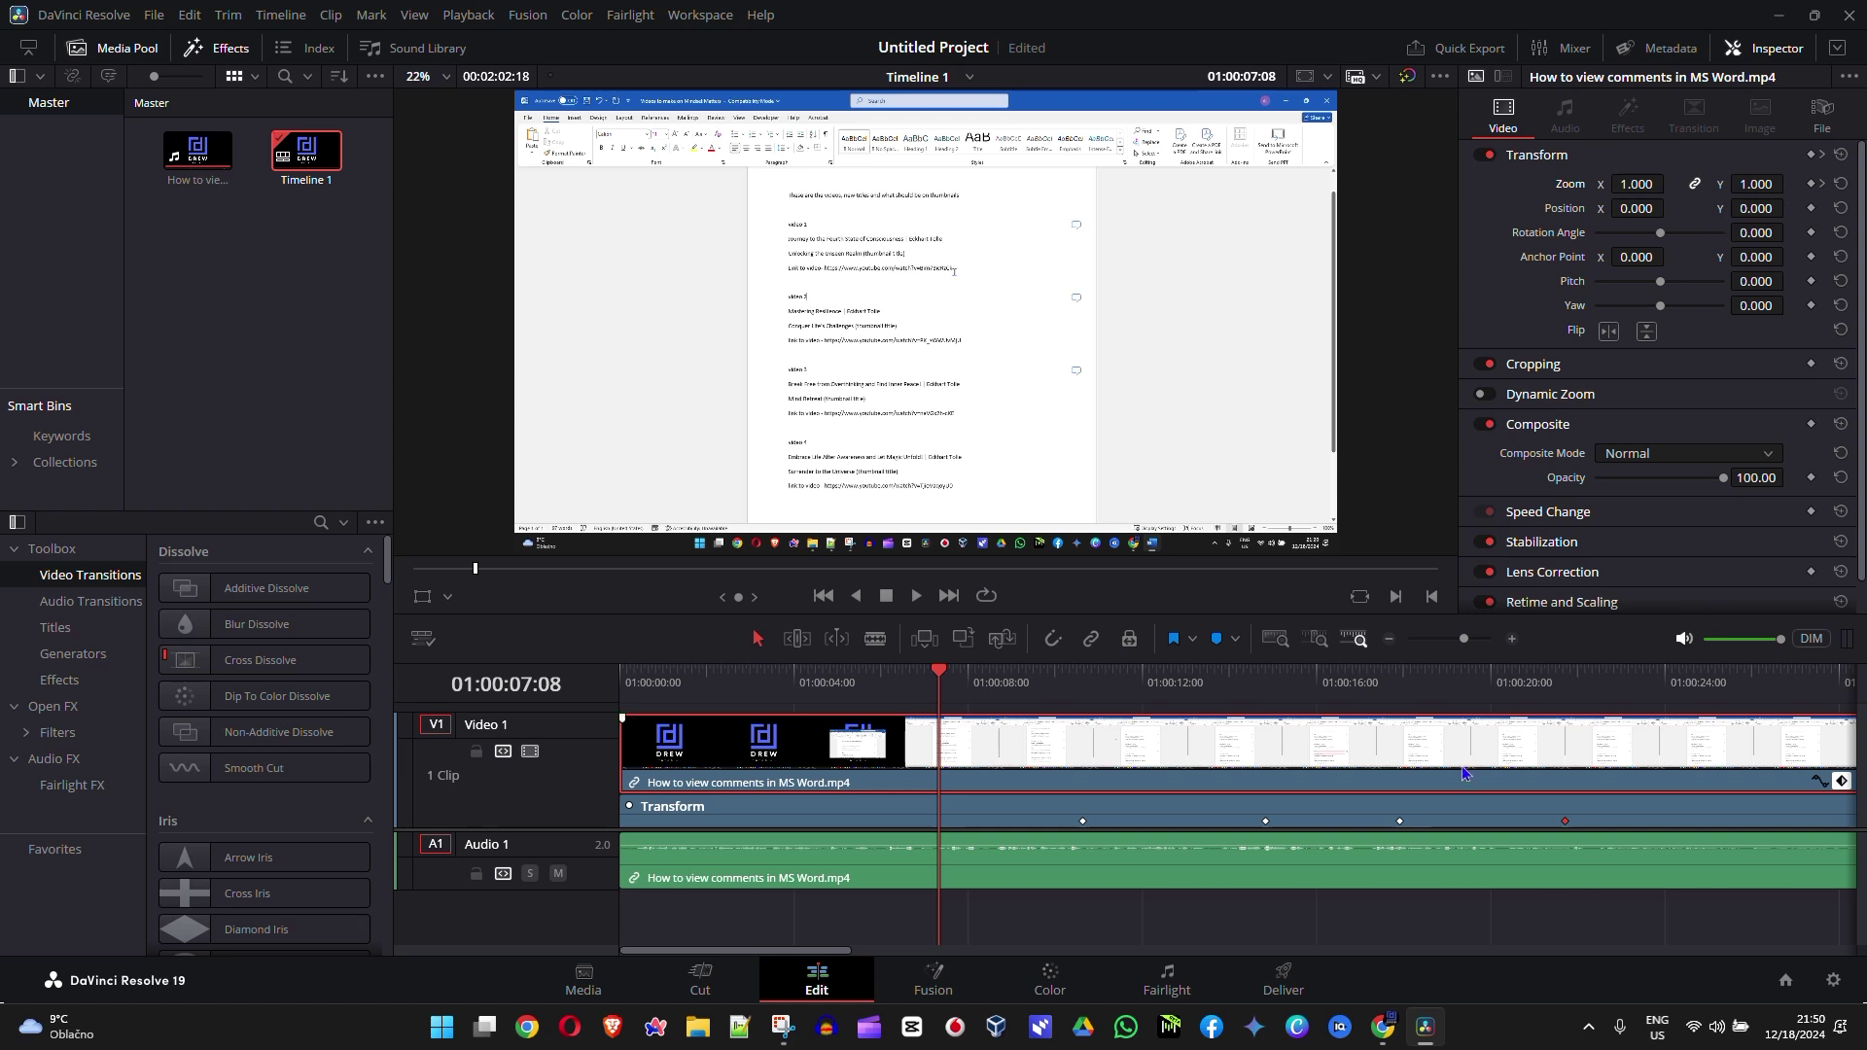
pyautogui.moveTo(1559, 687); pyautogui.dragTo(1565, 698)
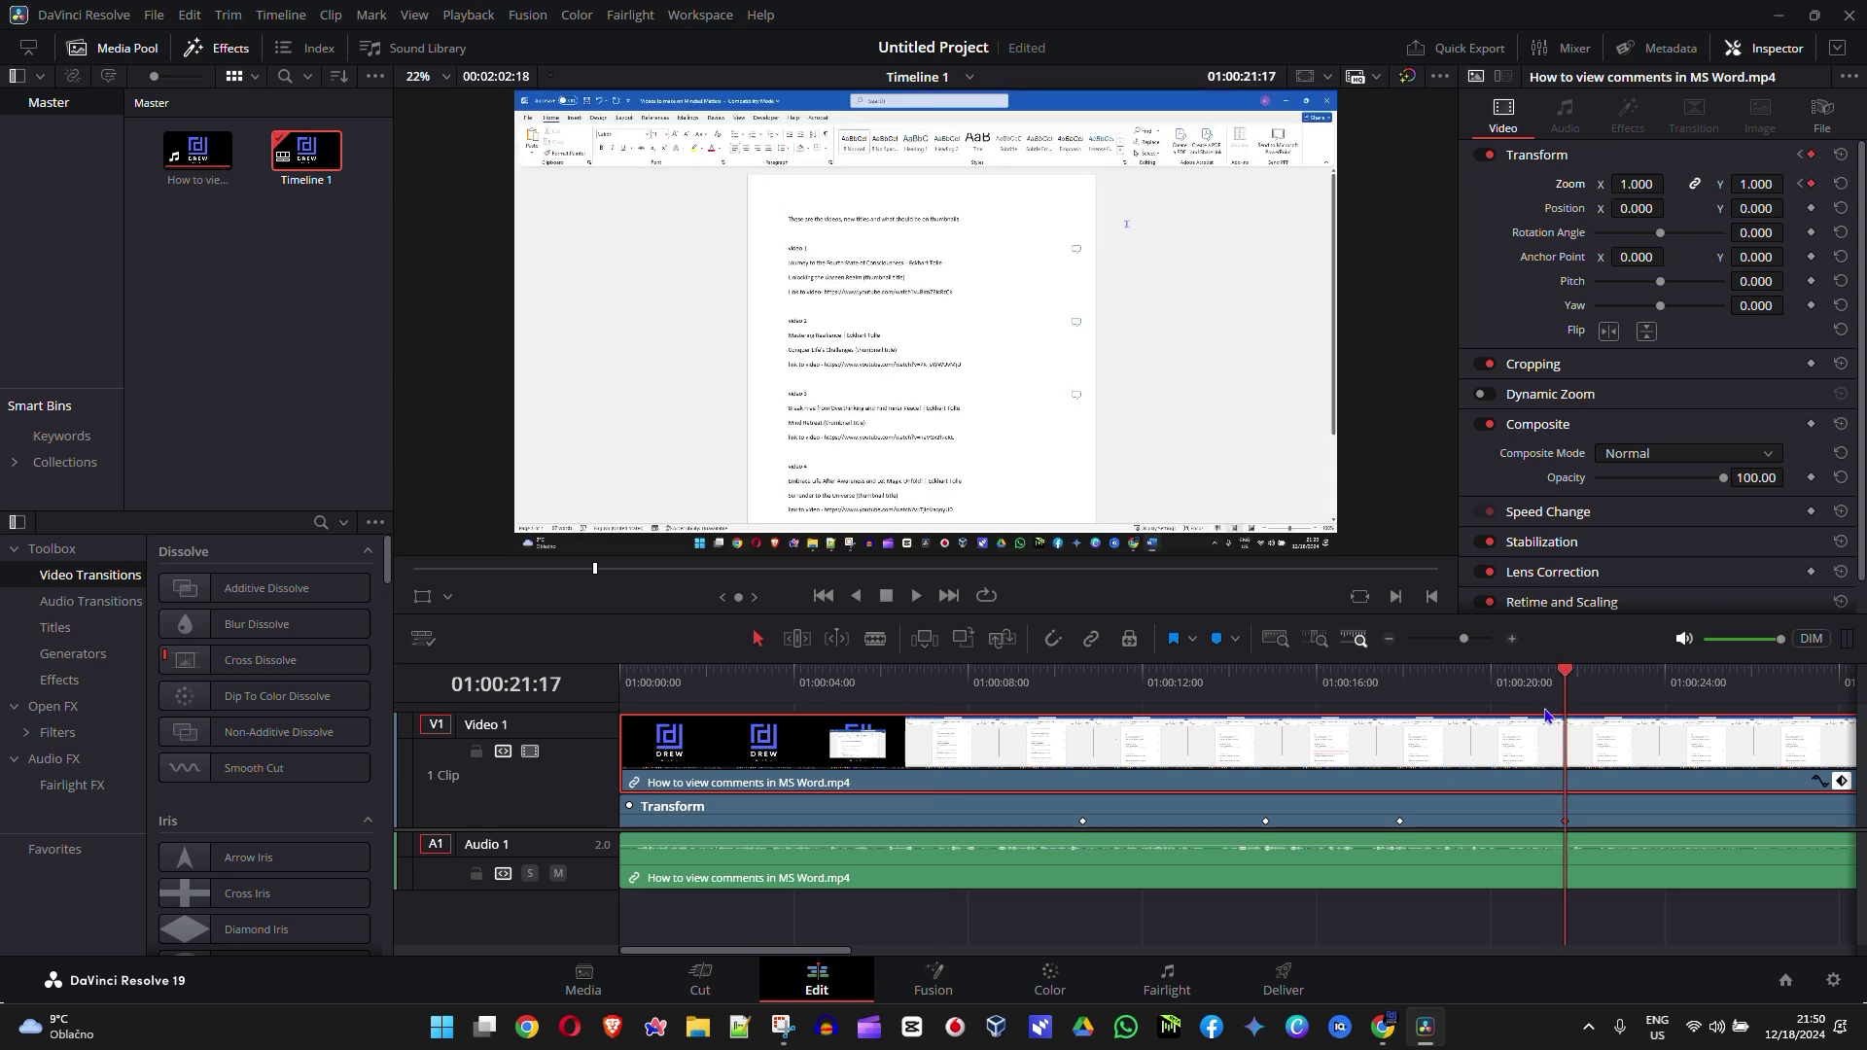